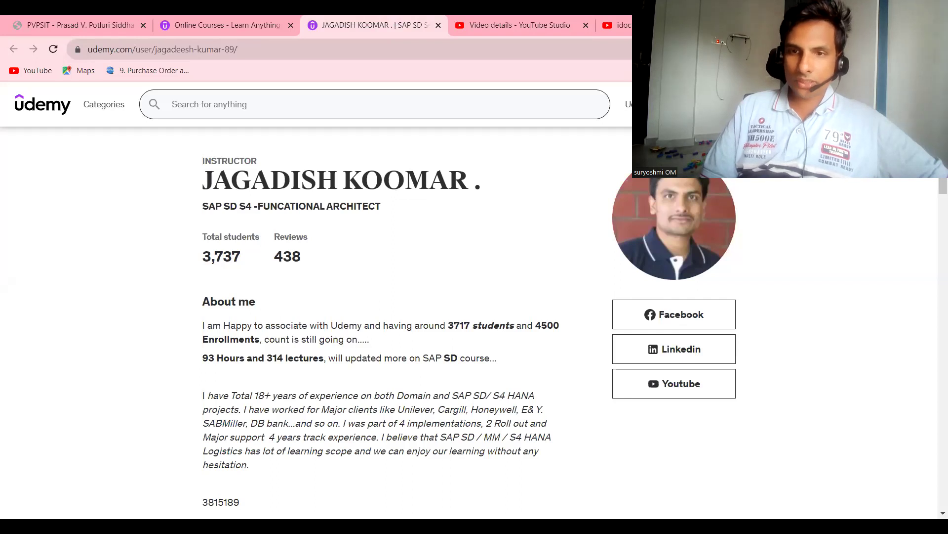
Step: Scroll the instructor's Udemy profile down to the last course cards and page-2 pagination
scroll(932, 400, down, 20)
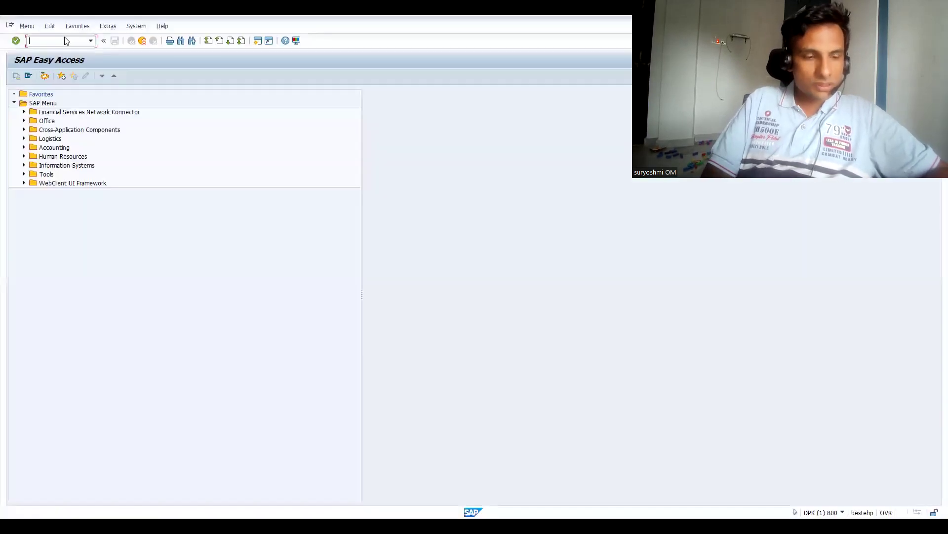
Step: Run transaction WE60 to reach the IDoc Documentation screen
text(we60)
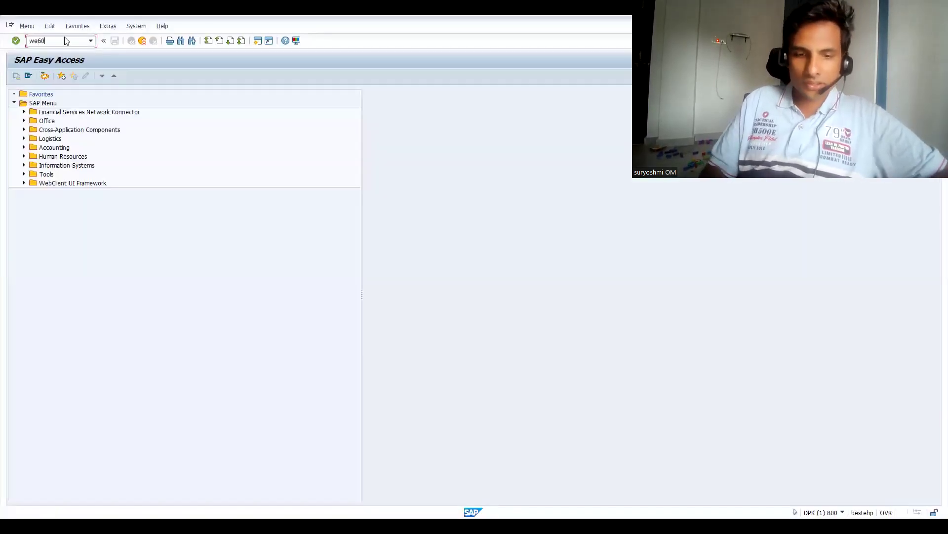
key(Return)
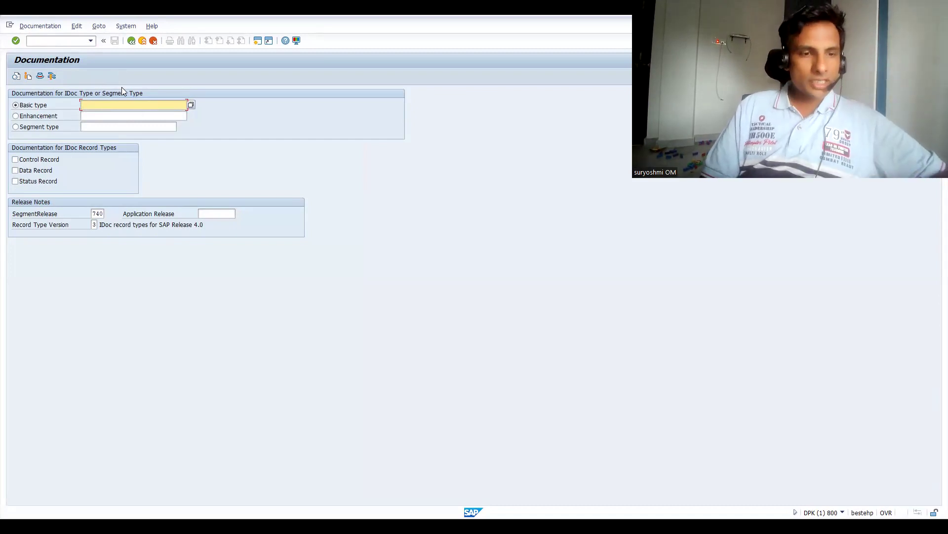
Step: Choose ORDERS05 from the basic type history and display its documentation
click(128, 102)
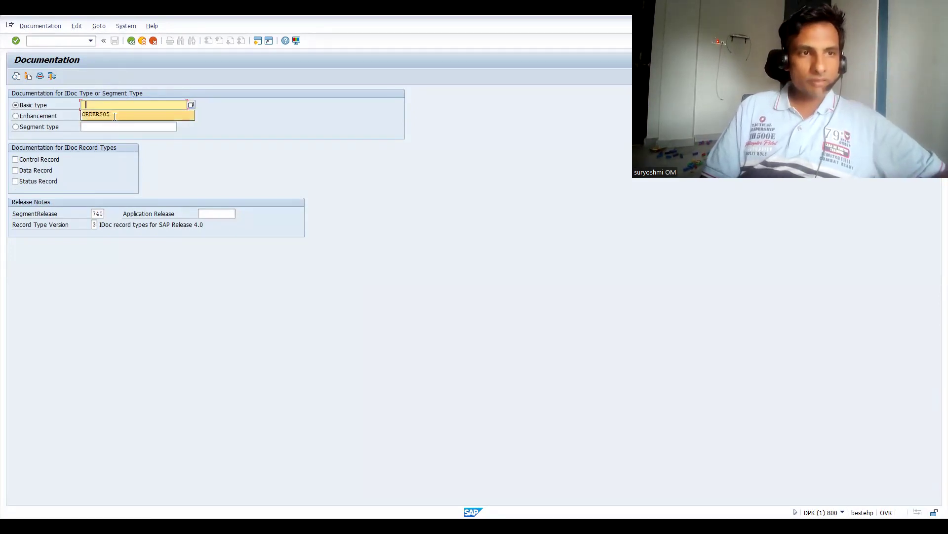
click(115, 115)
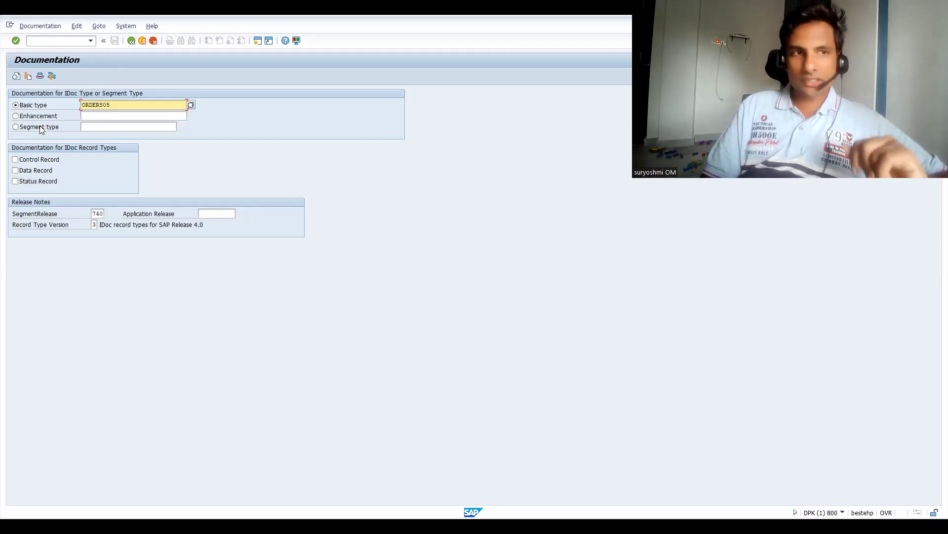
click(39, 76)
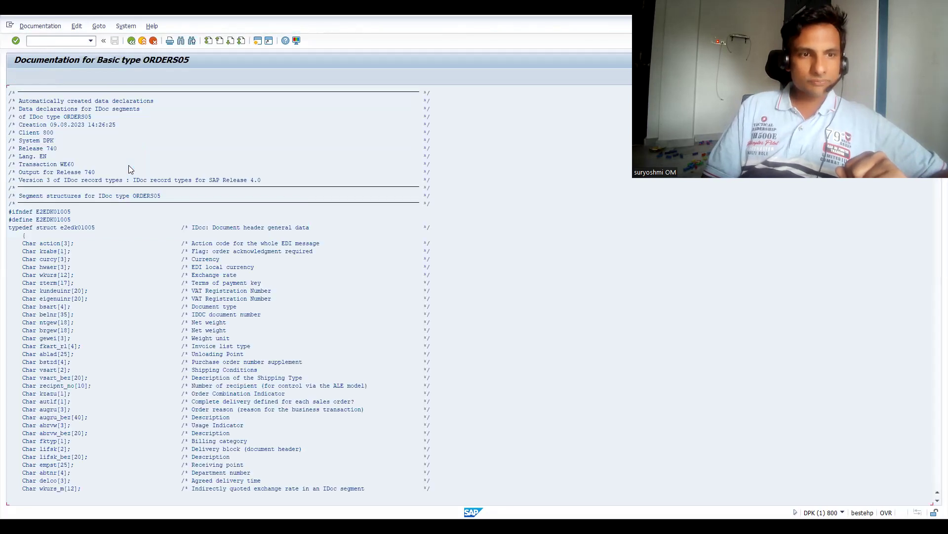
Step: Mark the HWAER, BSART, BELNR and recipient number field lines in the ORDERS05 documentation
click(38, 267)
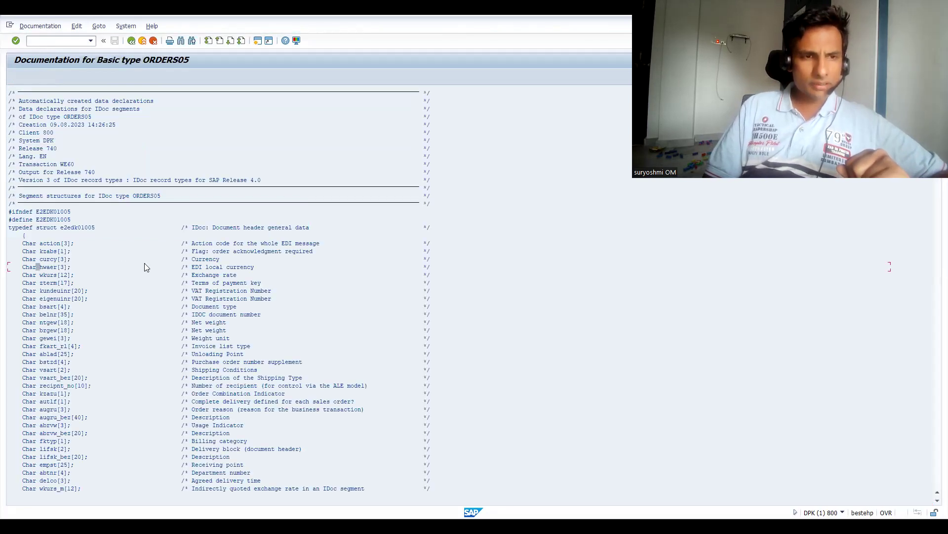
click(52, 307)
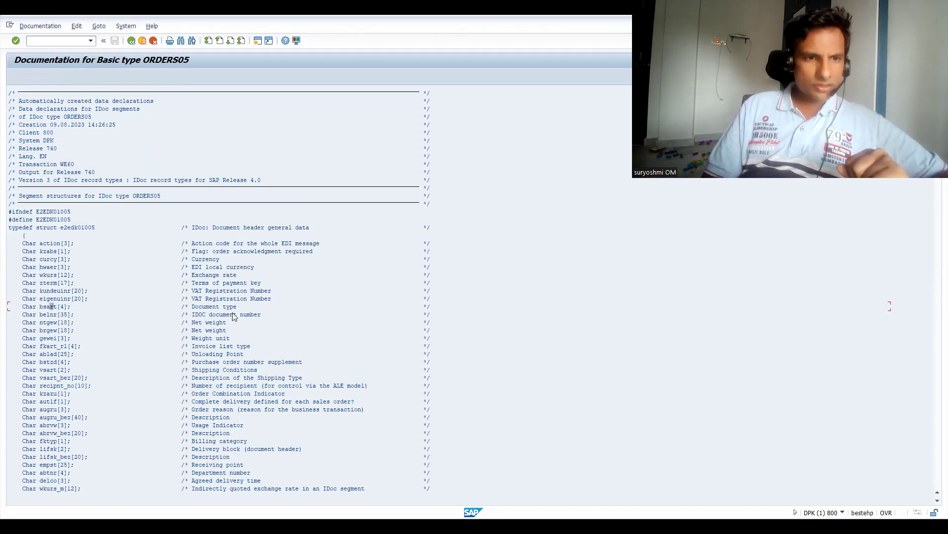
click(62, 315)
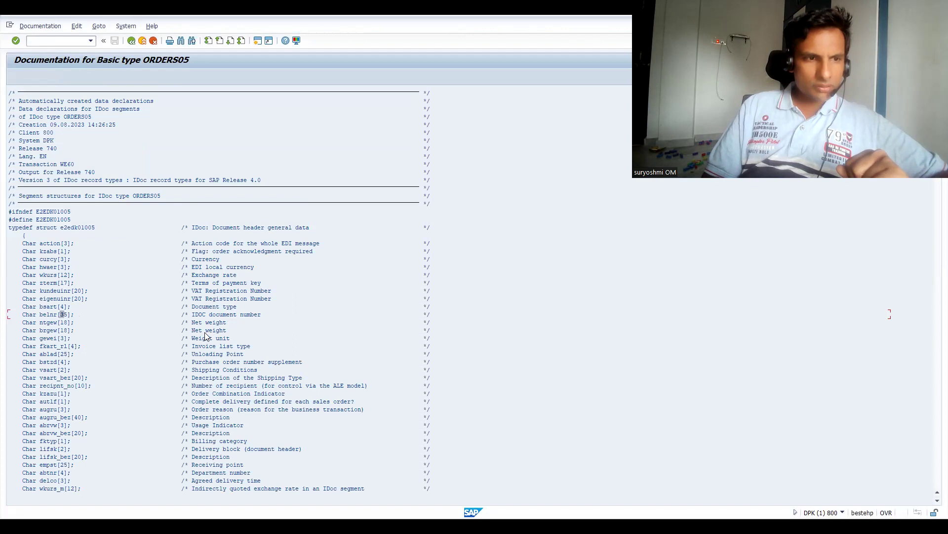
click(211, 386)
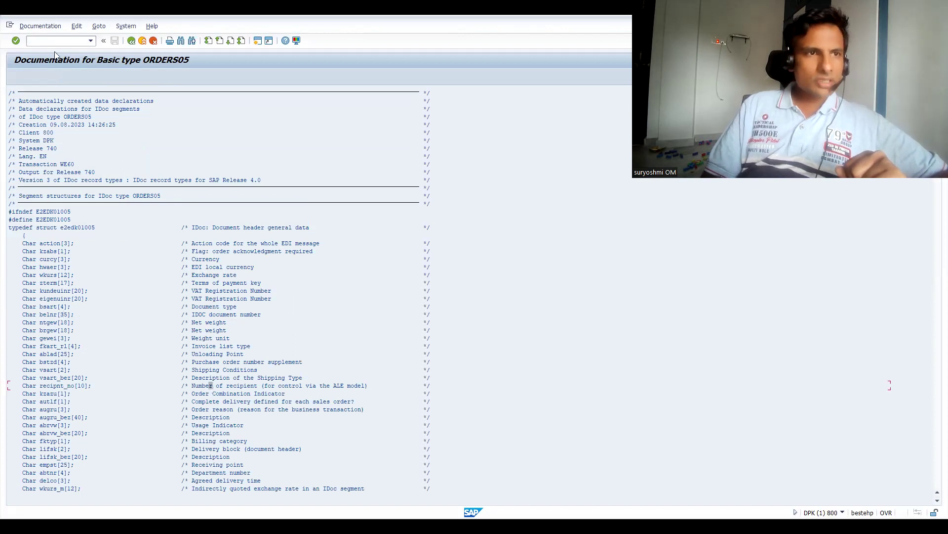
click(131, 41)
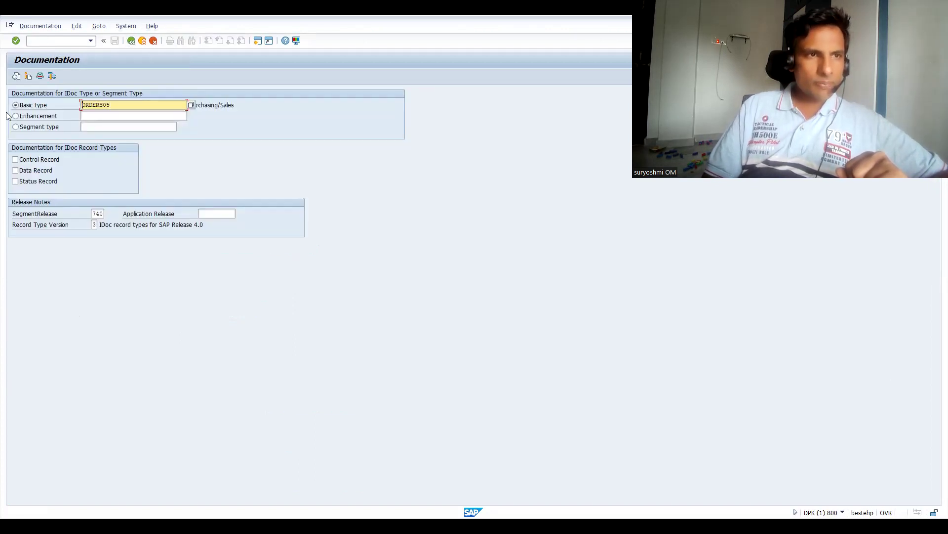
click(16, 76)
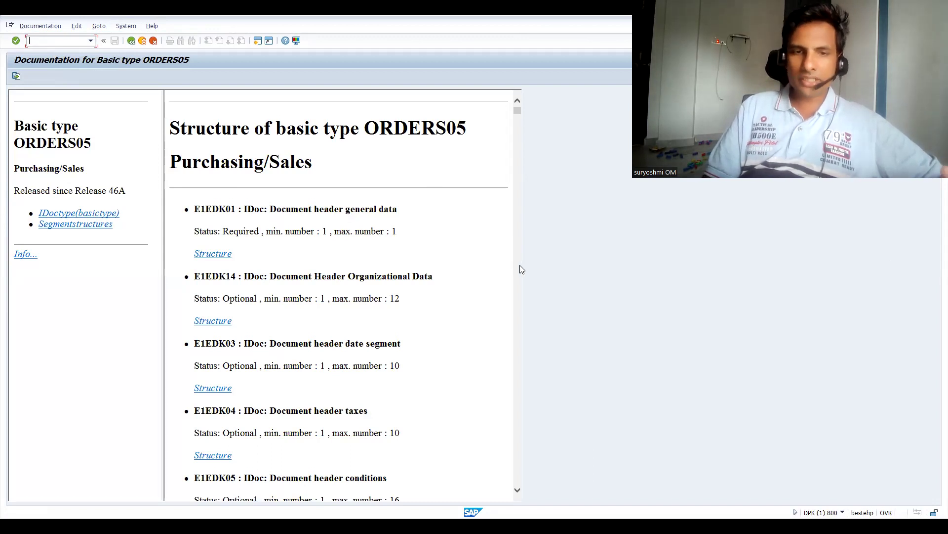
scroll(516, 268, down, 10)
scroll(516, 267, down, 5)
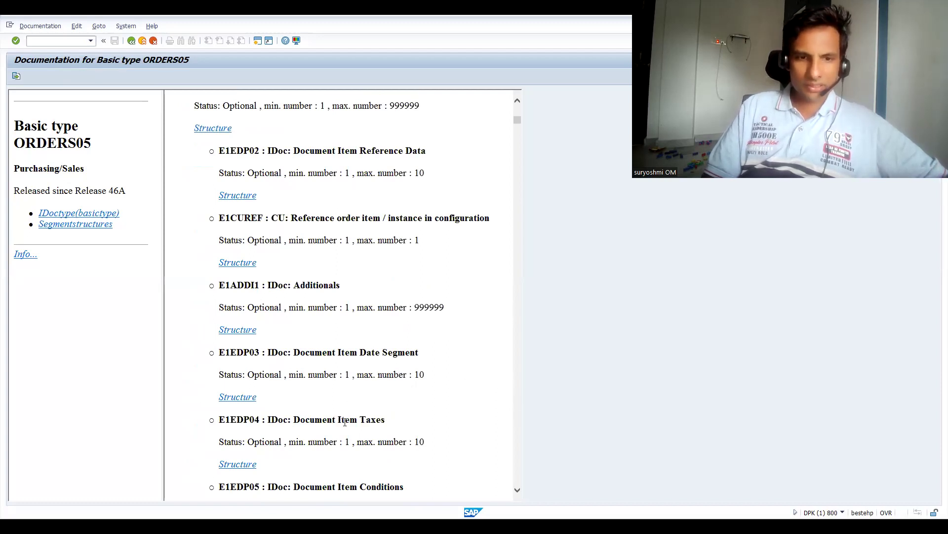
scroll(521, 460, down, 10)
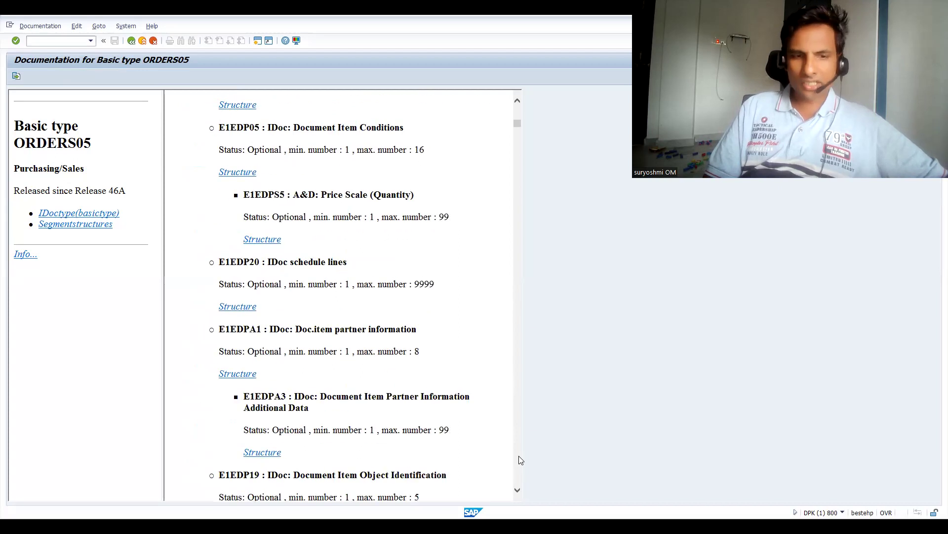
scroll(521, 460, down, 10)
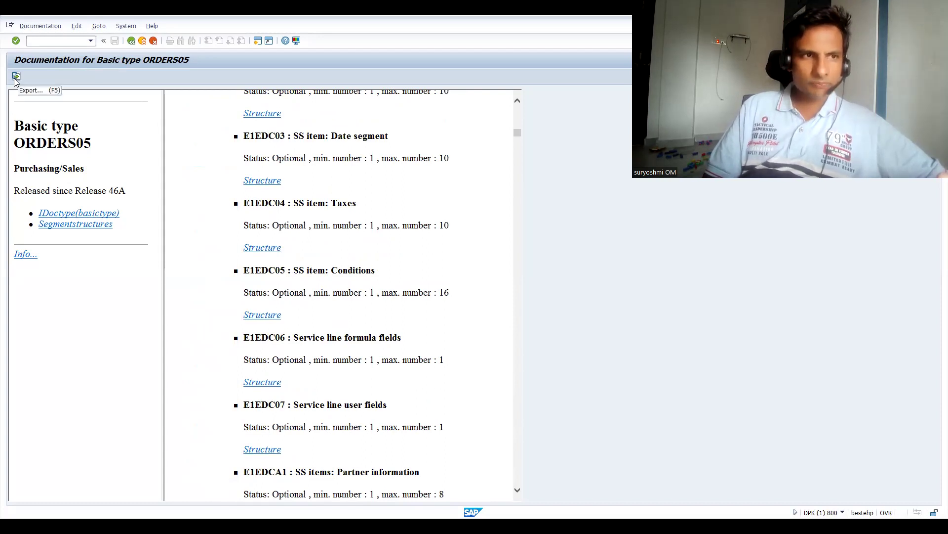
click(16, 77)
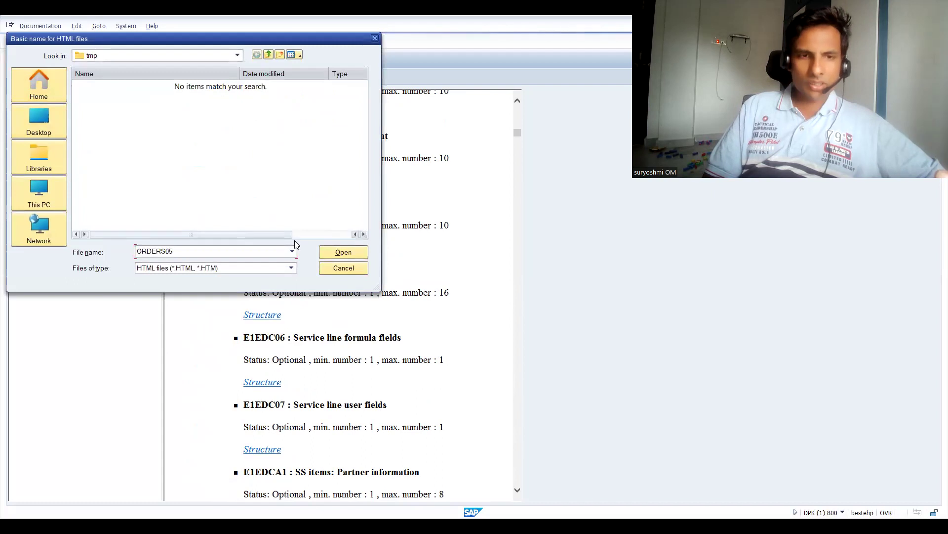
click(350, 270)
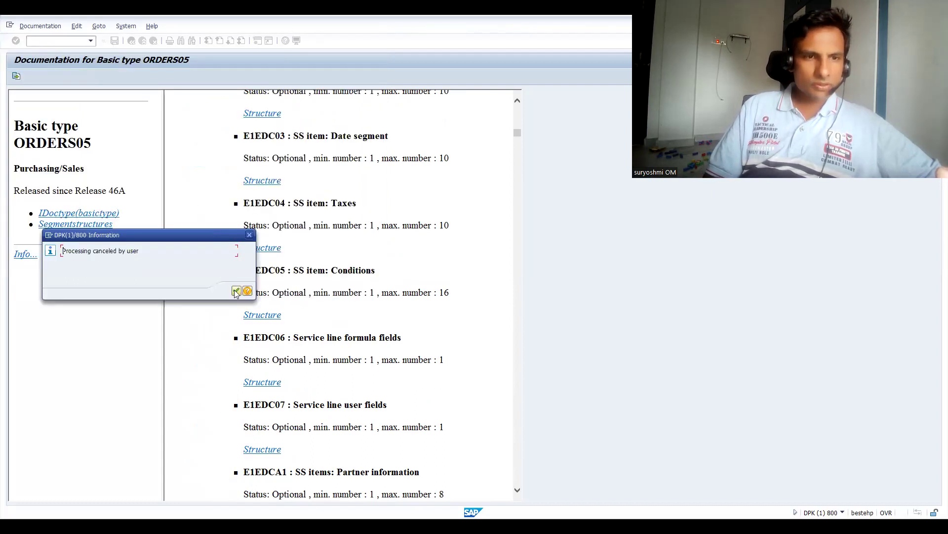
click(236, 291)
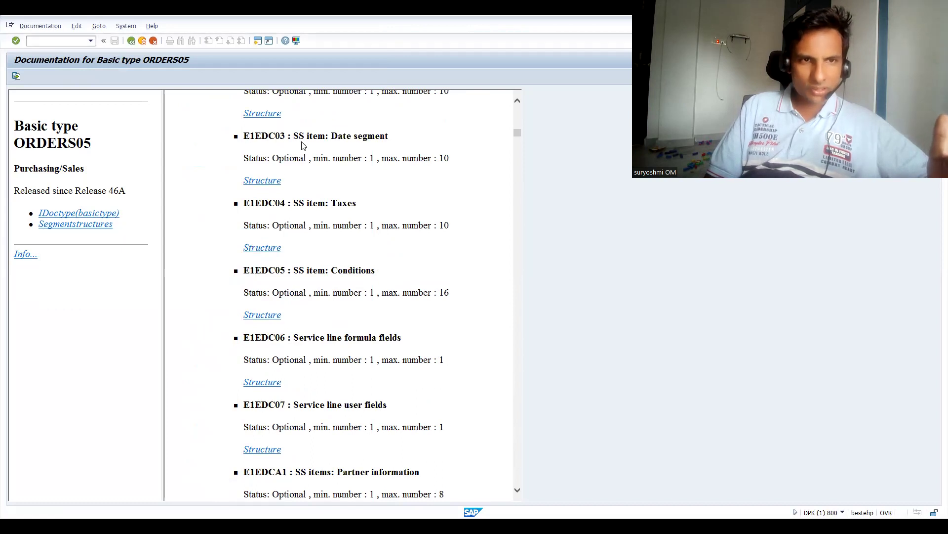
click(131, 41)
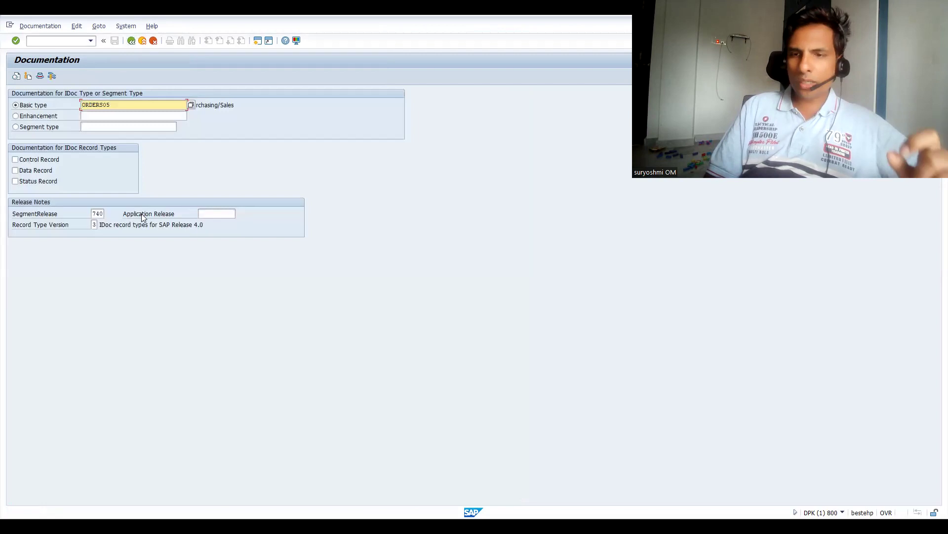
Step: Replace ORDERS05 with basic type MATMAS02 (Material Master)
double_click(125, 106)
text(matmas)
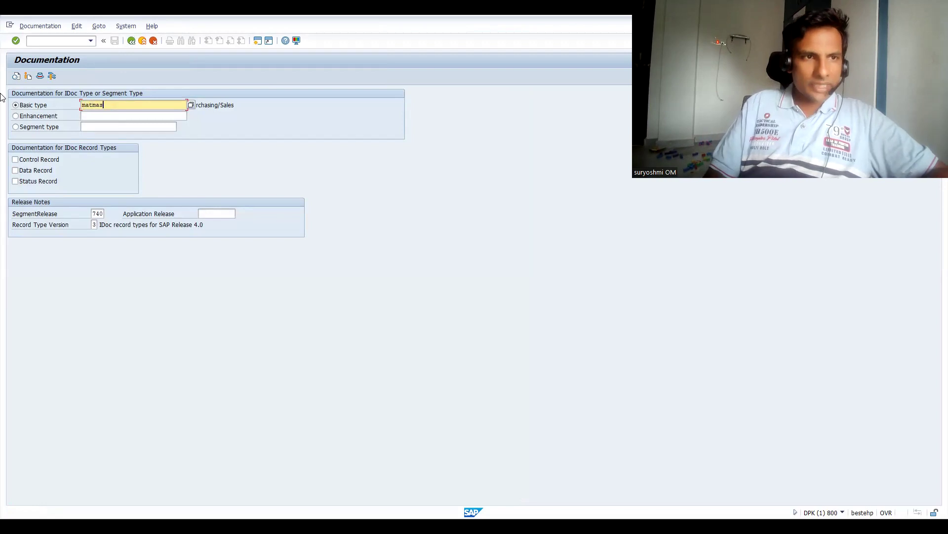
key(Return)
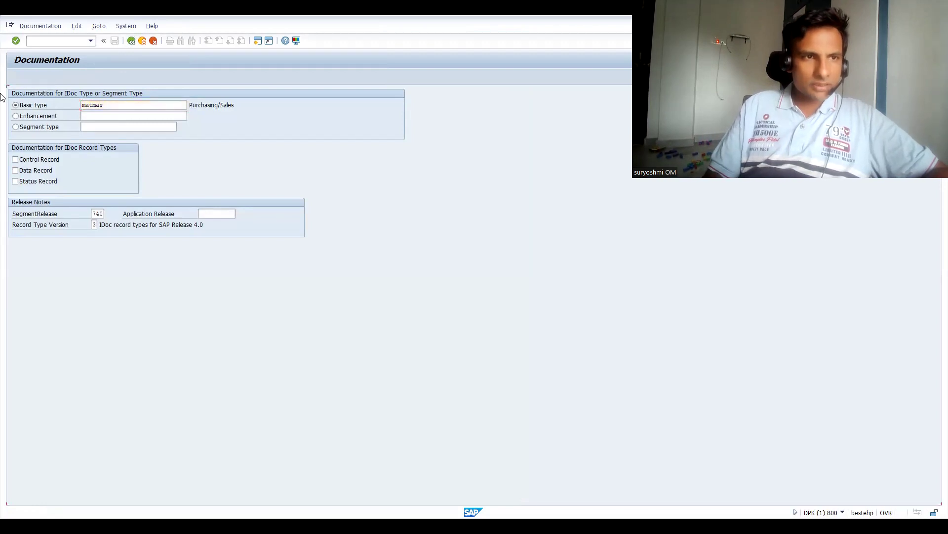
click(113, 103)
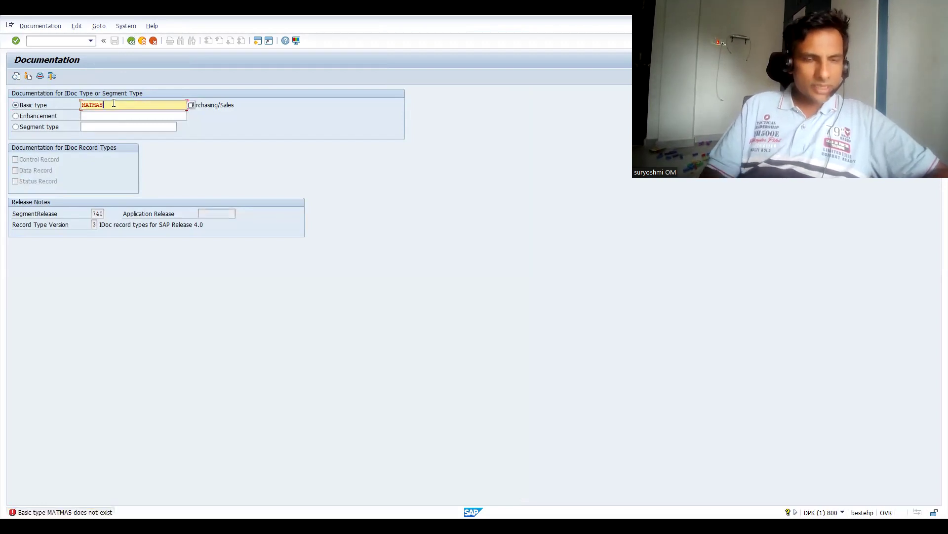
text(02)
key(Return)
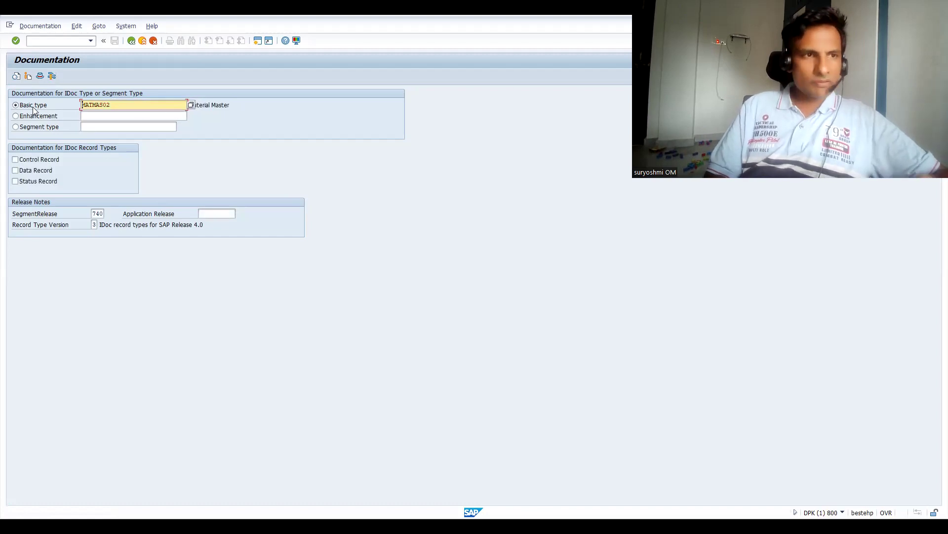
Step: Include the control record, mark the sender logical address line, then return to the selection screen
click(16, 159)
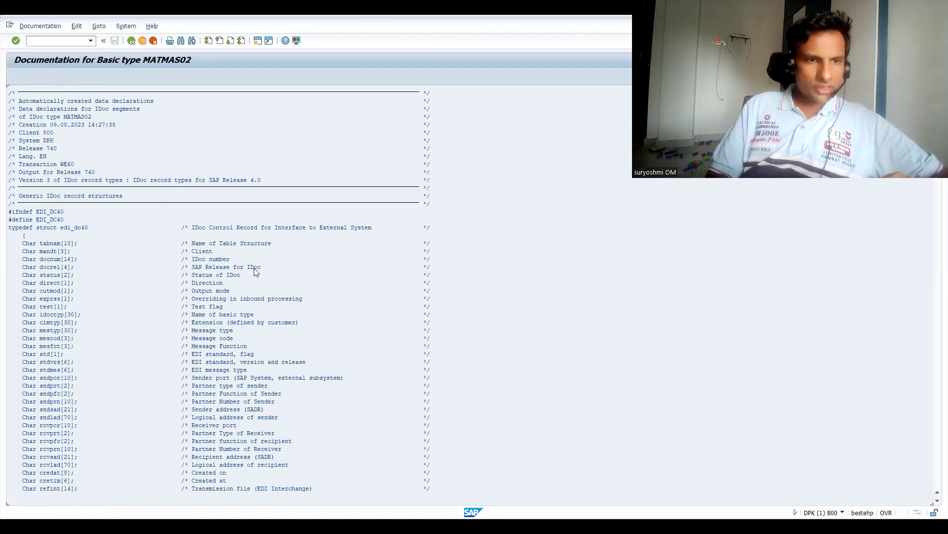
click(217, 417)
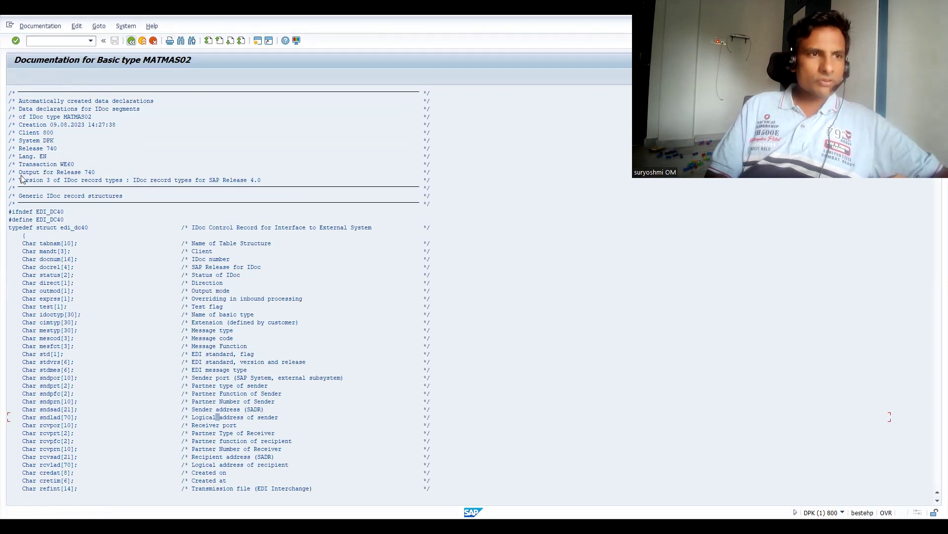
key(F3)
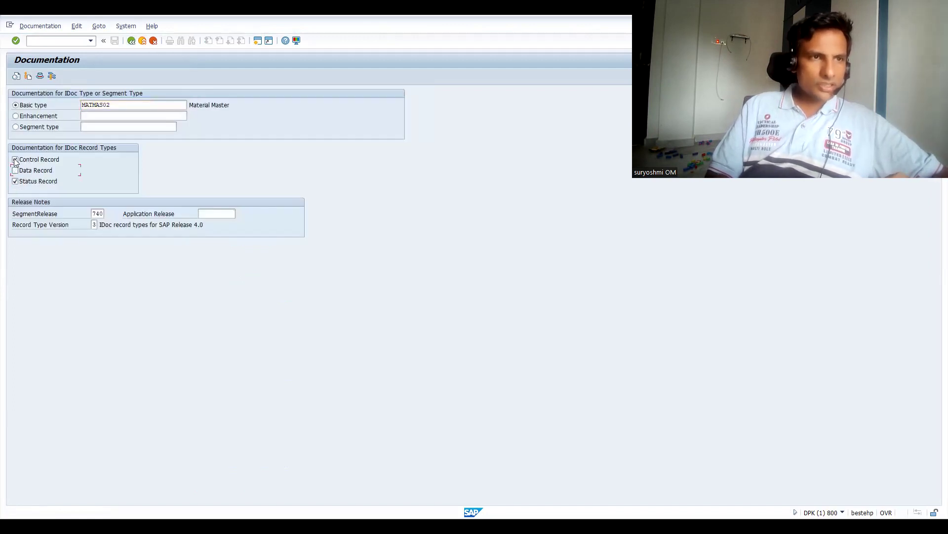
Step: Read the MATMAS02 HTML documentation, scrolling through segment fields such as EAN11 and LAENG, then go back
click(16, 76)
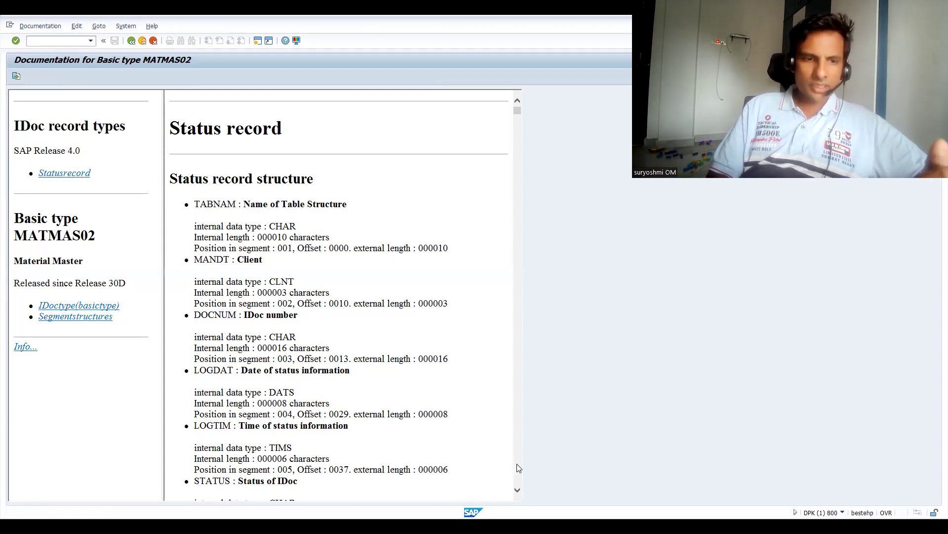
scroll(517, 468, down, 20)
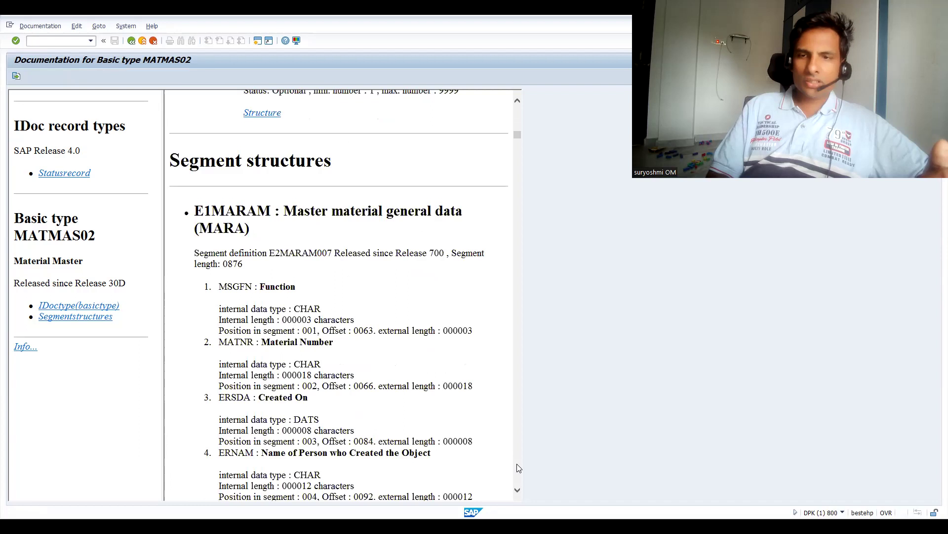
scroll(518, 467, down, 20)
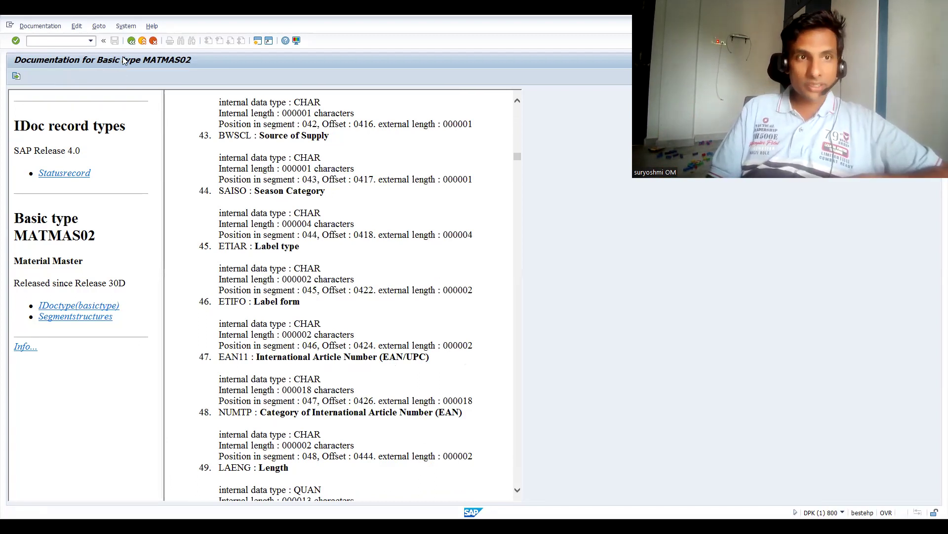
click(132, 42)
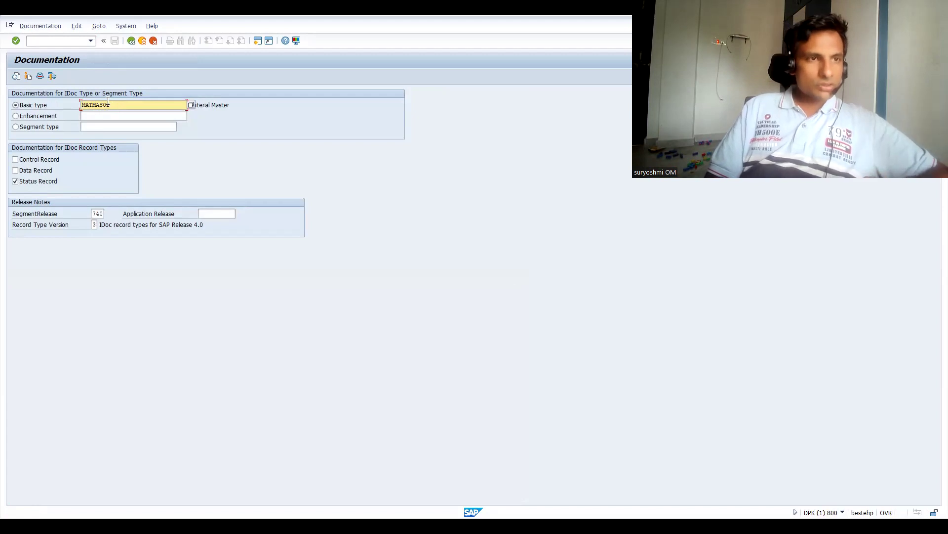
Step: Swap Status Record for Data Record and try basic type ORDERSP05, which doesn't exist
click(16, 181)
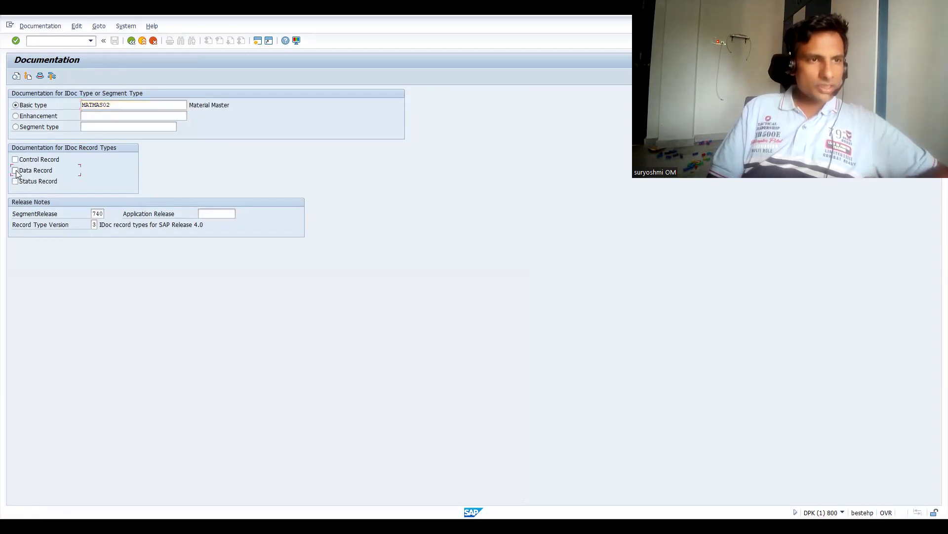
click(16, 170)
double_click(115, 105)
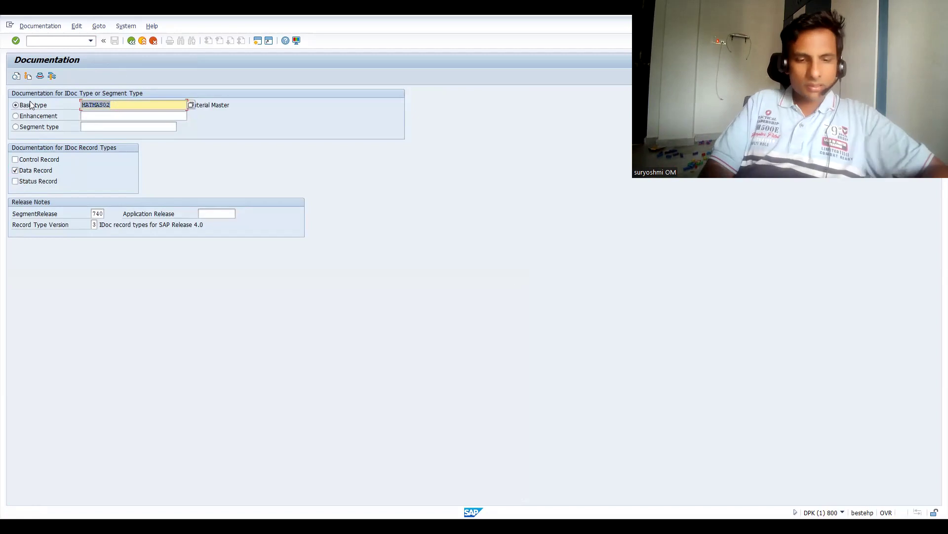
text(order)
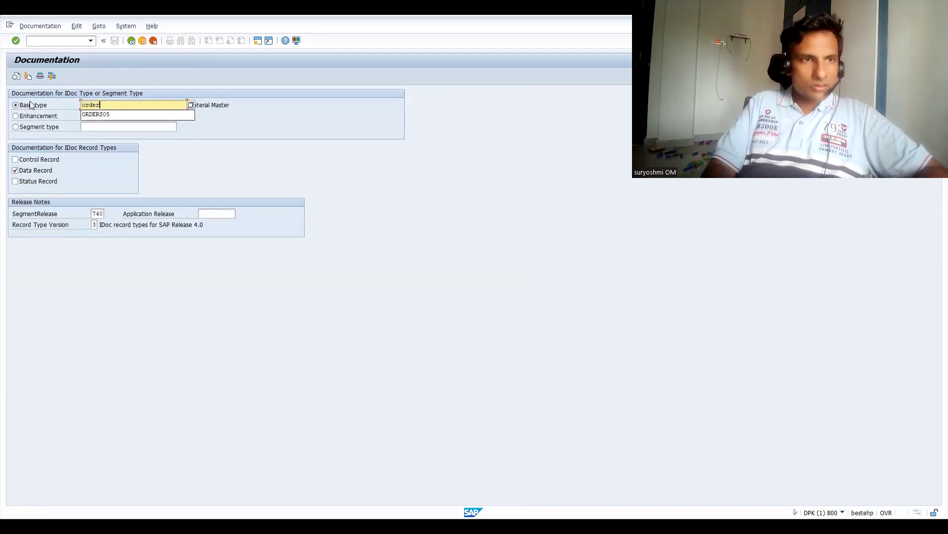
text(sp05)
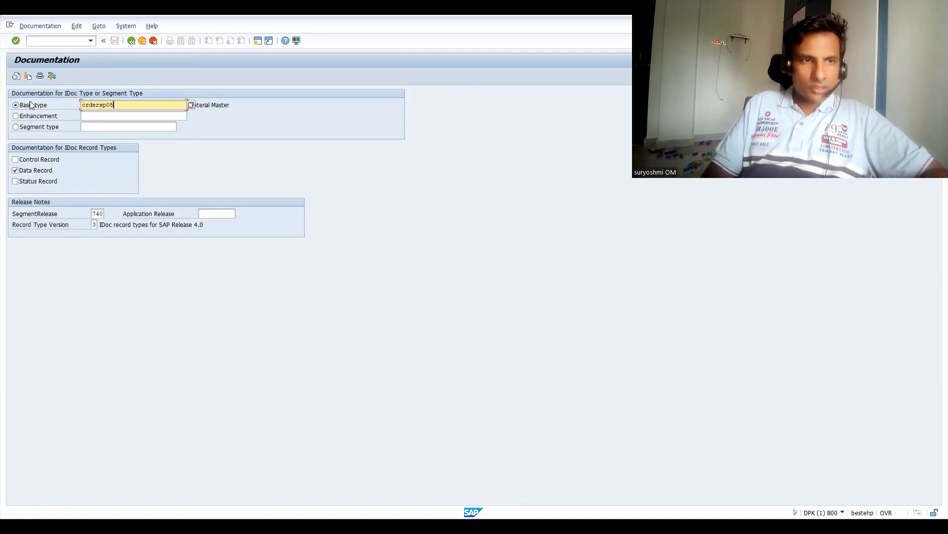
key(Return)
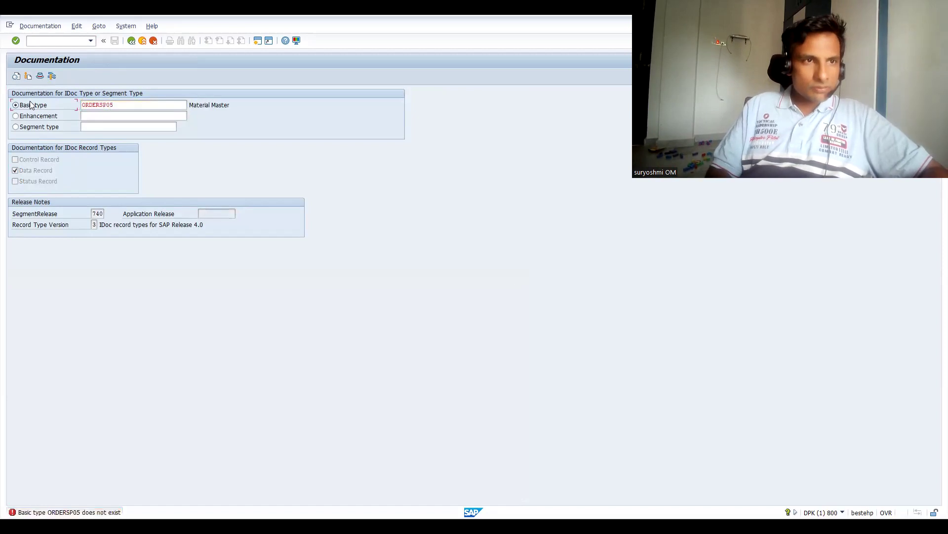
Step: Correct the basic type to ORDERSP02, also rejected, and bring up the basic type list
click(122, 107)
key(BackSpace)
text(2)
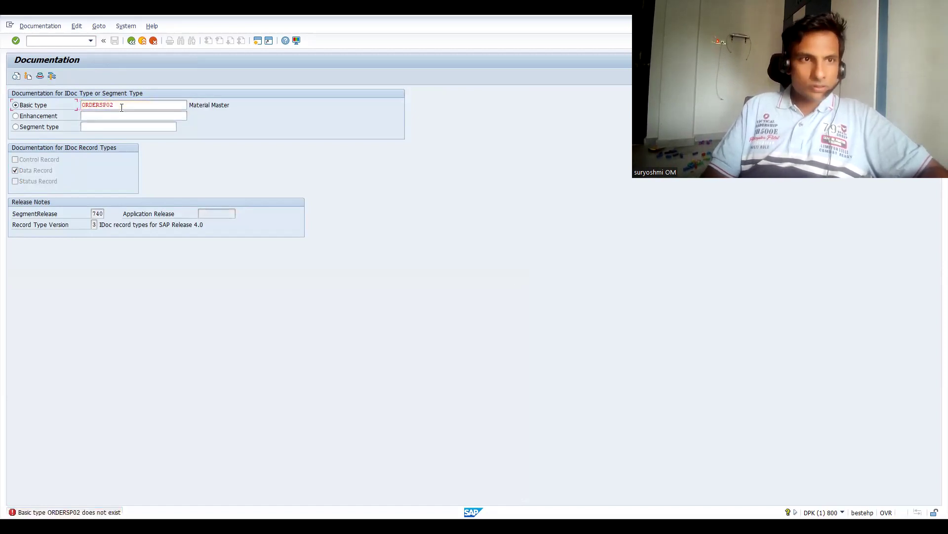
key(Return)
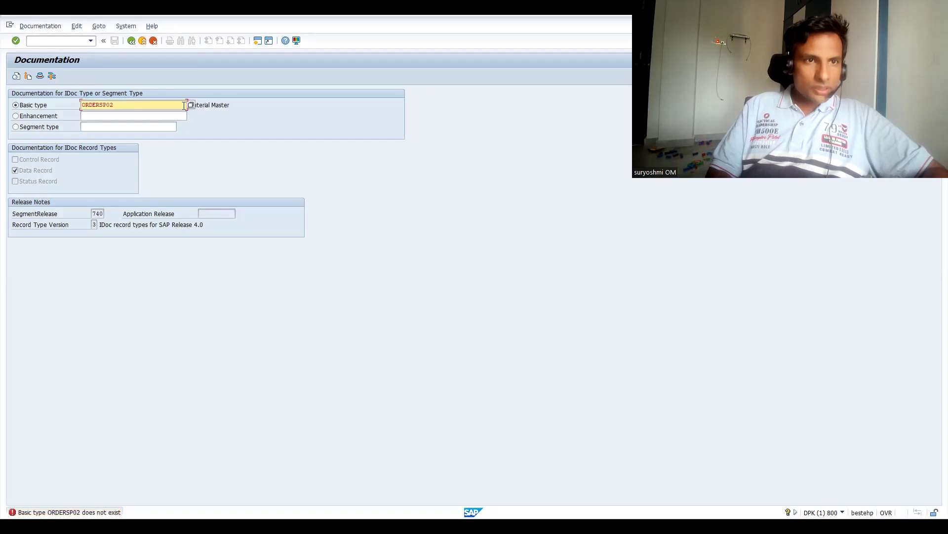
click(191, 105)
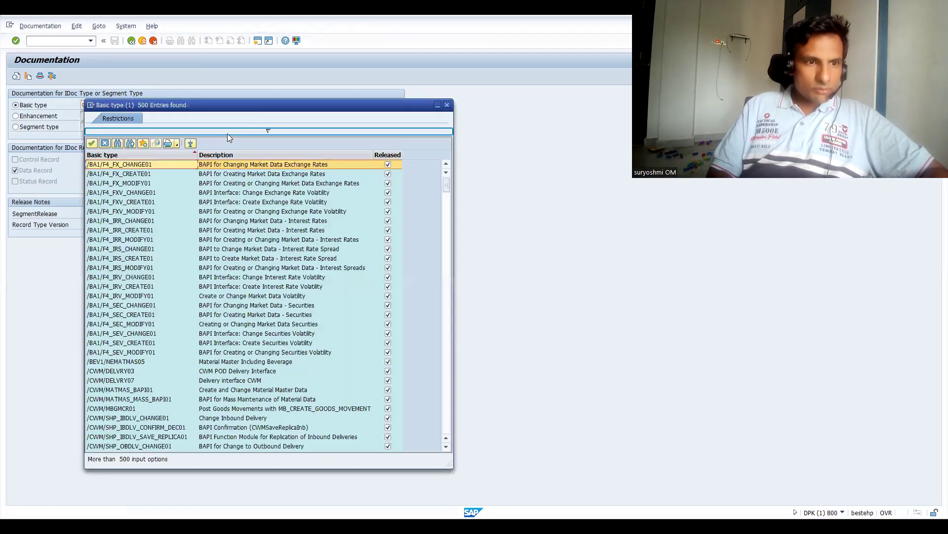
Step: Restrict the basic type search to ord* and pick ORDERS04 (Purchasing/Sales) from the hits
text(o)
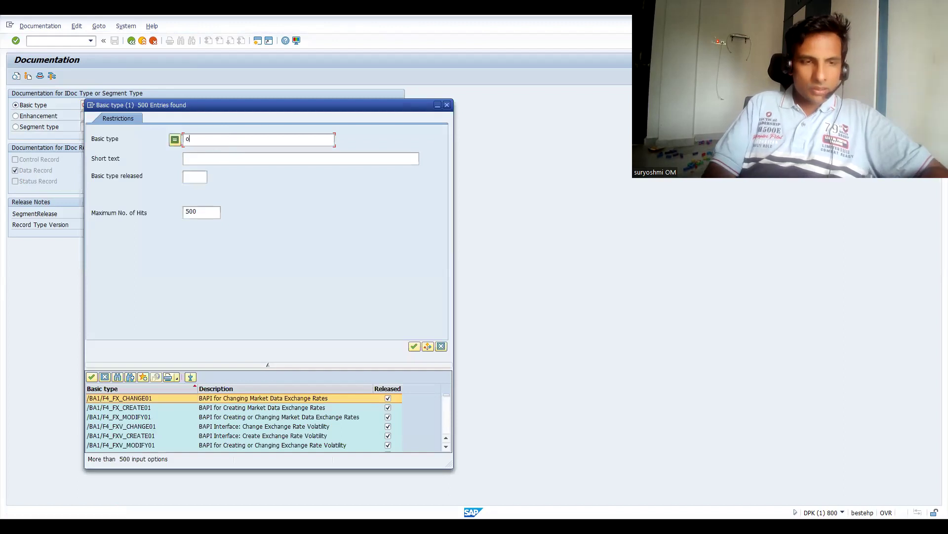
text(rd*)
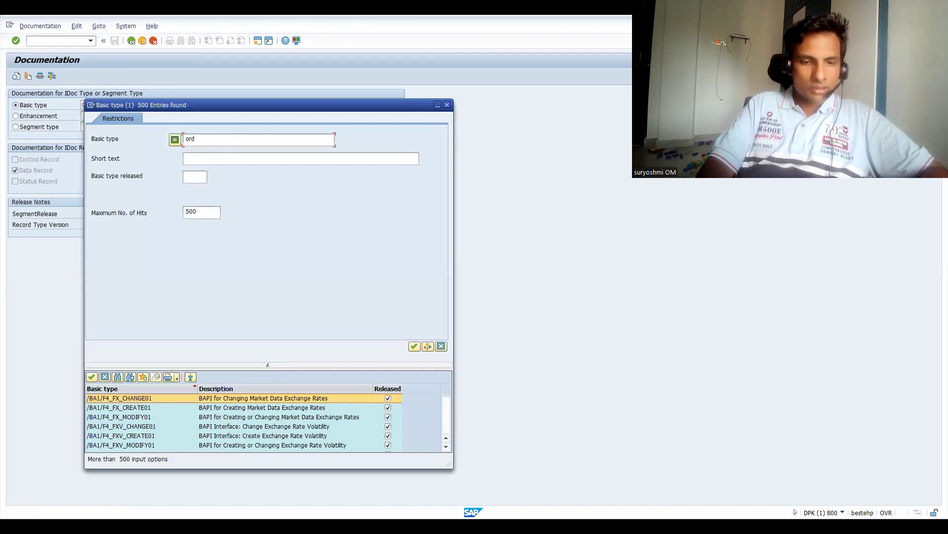
key(Return)
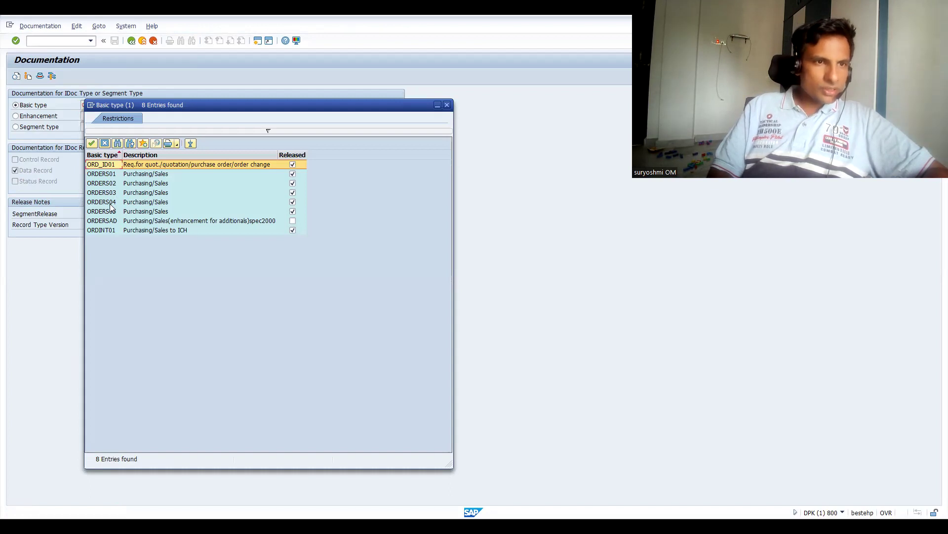
click(111, 204)
Step: Replace the basic type with DEBMAS05 (Customer Master Data Distribution)
double_click(110, 206)
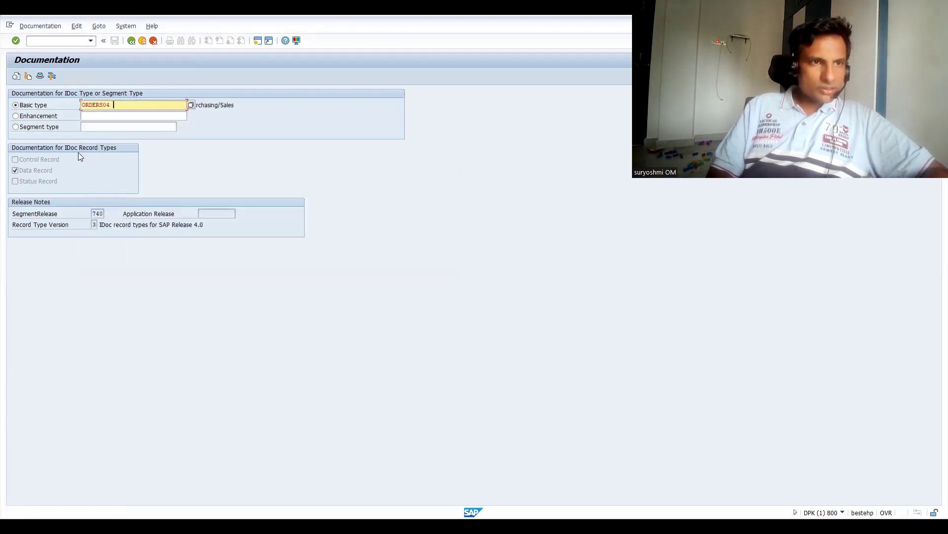
key(BackSpace)
key(BackSpace)
key(BackSpace)
key(BackSpace)
key(BackSpace)
key(BackSpace)
key(BackSpace)
key(BackSpace)
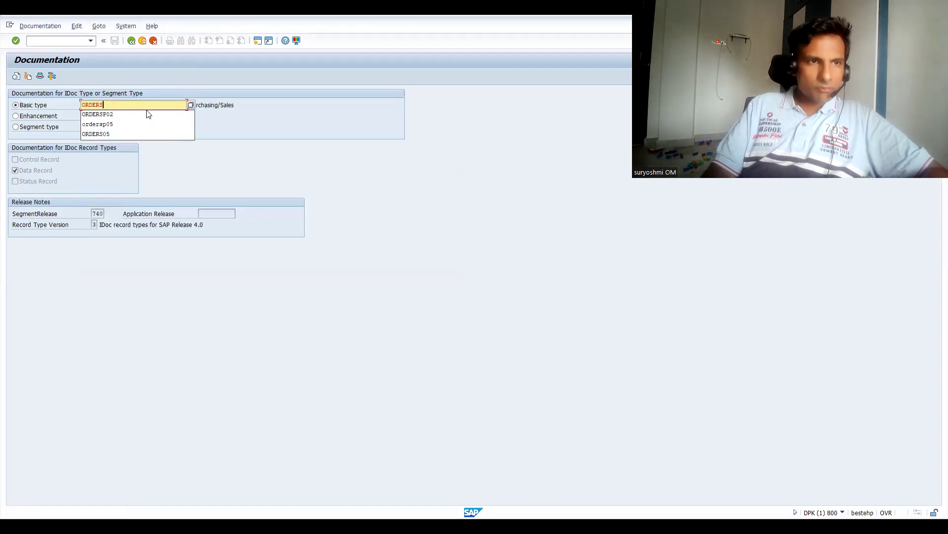
text(debmas0)
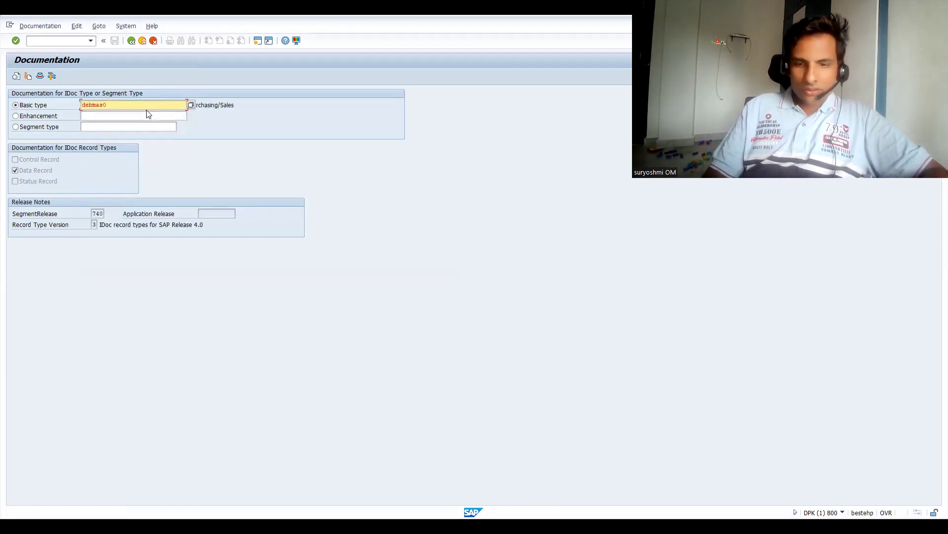
text(5)
key(Return)
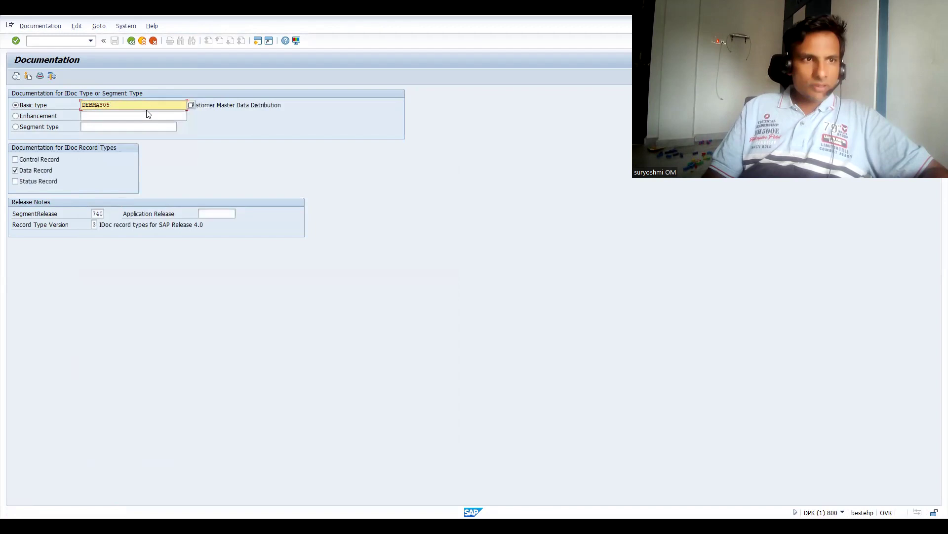
Step: View the generated DEBMAS05 data declarations, then return to the selection screen
click(253, 105)
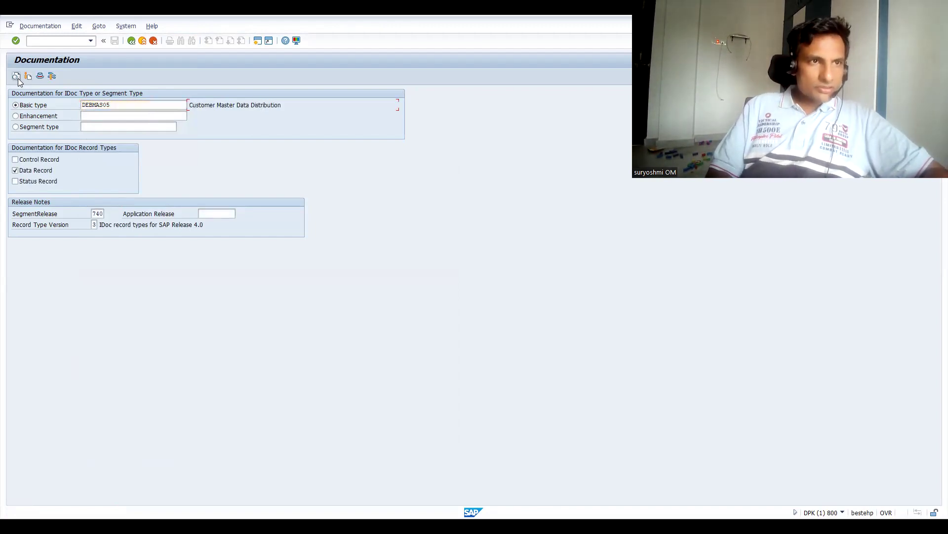
click(41, 77)
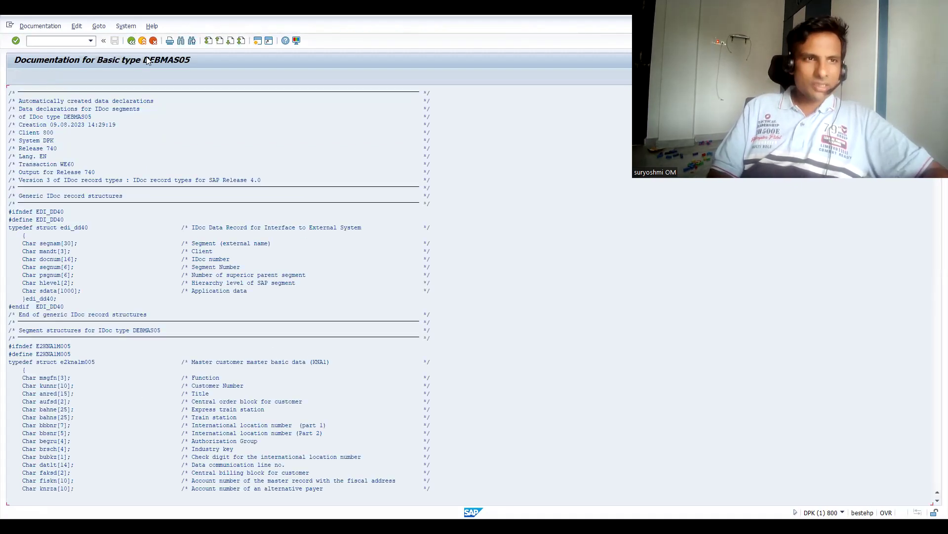
click(132, 41)
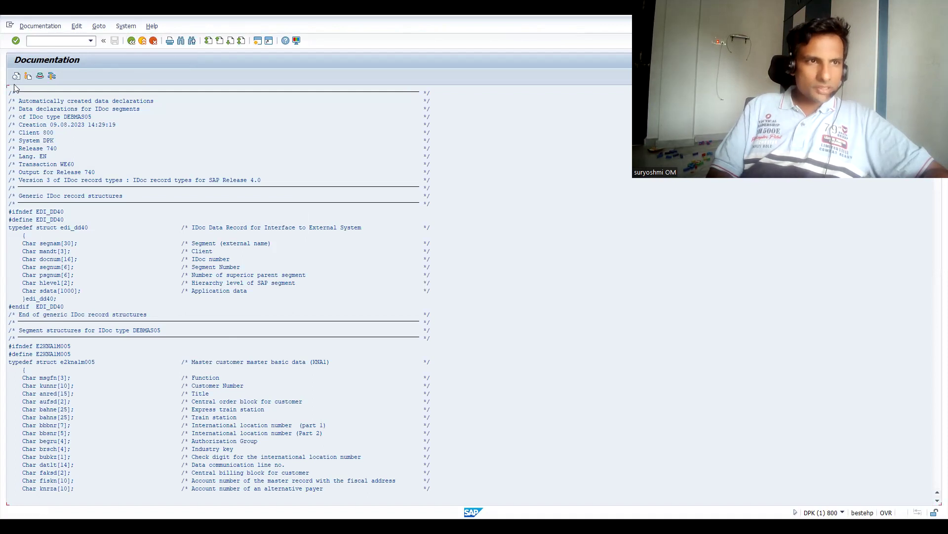
Step: Open the DEBMAS05 HTML documentation and scroll through its segment structure, including E1KNA1M and credit-management segments
click(17, 76)
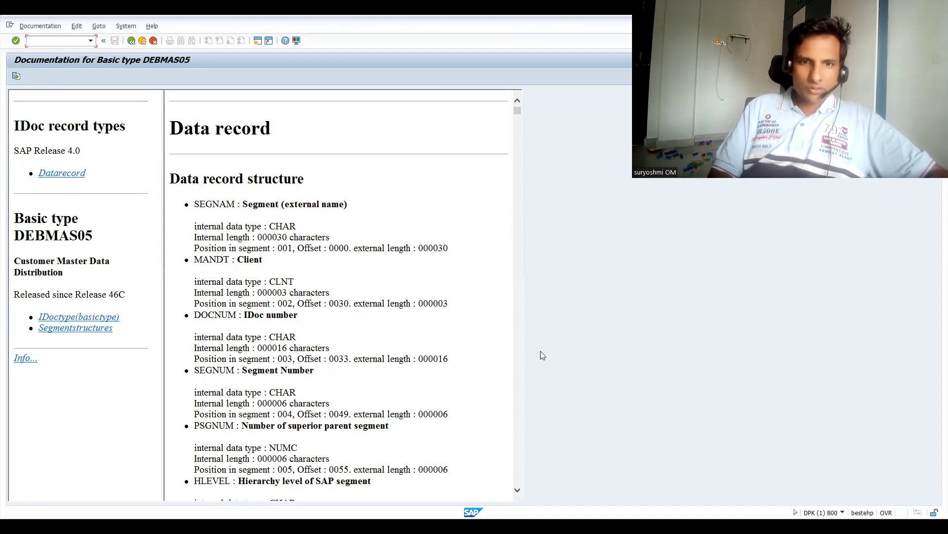
scroll(519, 389, down, 7)
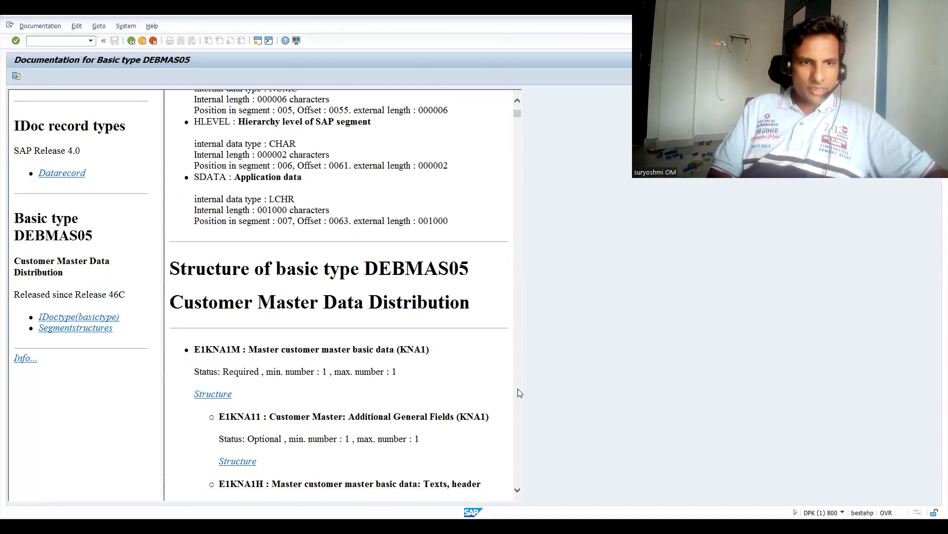
scroll(519, 388, down, 7)
scroll(519, 393, down, 15)
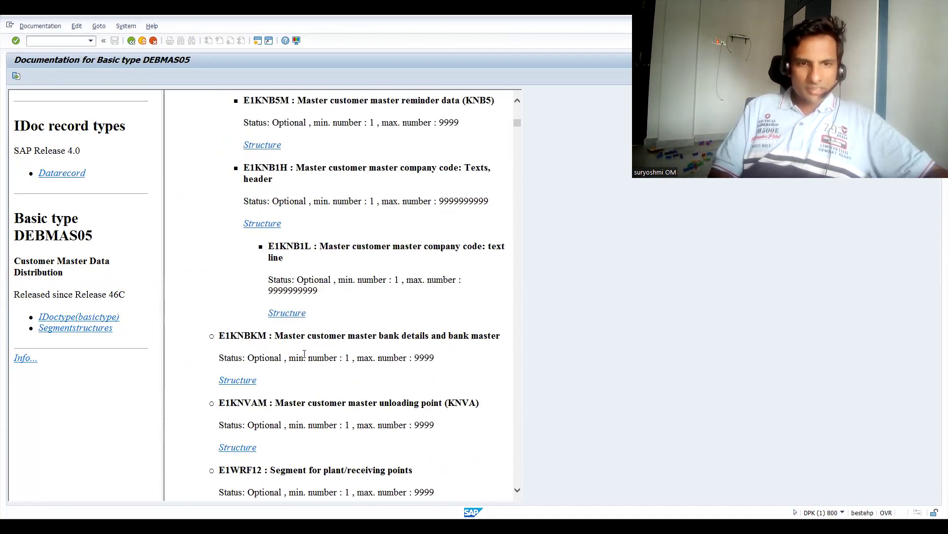
scroll(516, 451, down, 7)
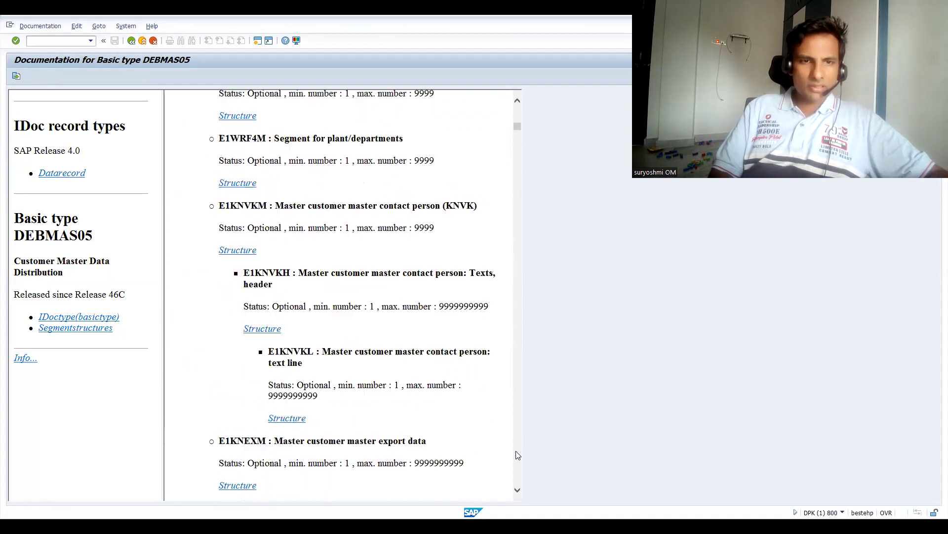
scroll(515, 451, down, 10)
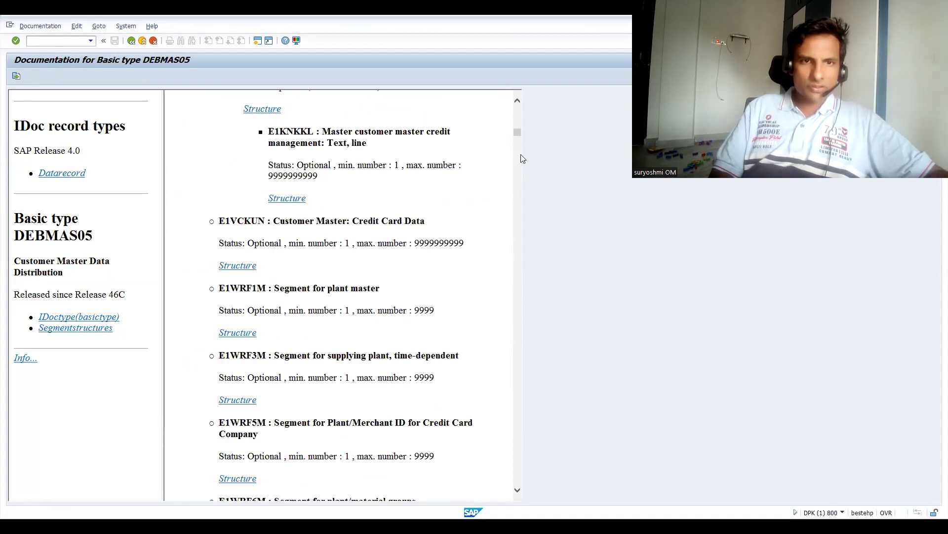
scroll(517, 118, up, 5)
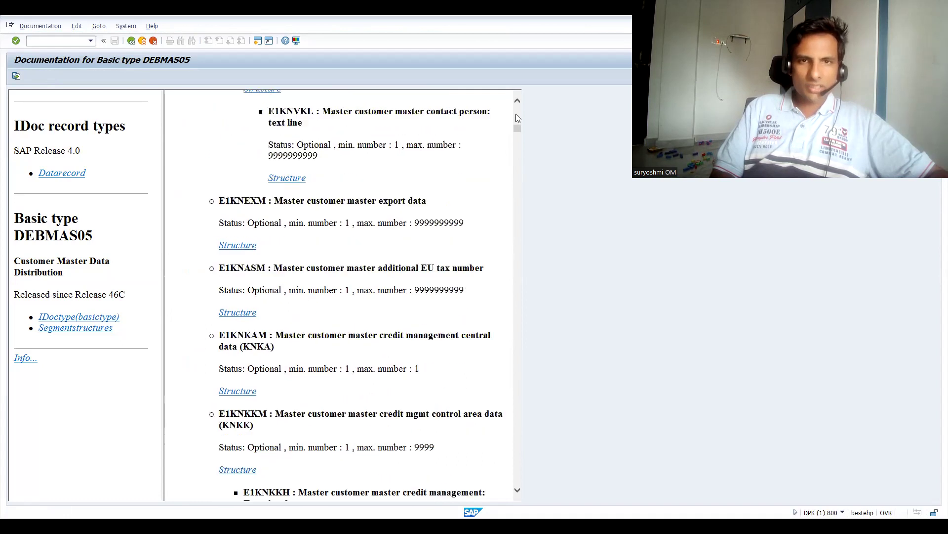
scroll(517, 118, up, 7)
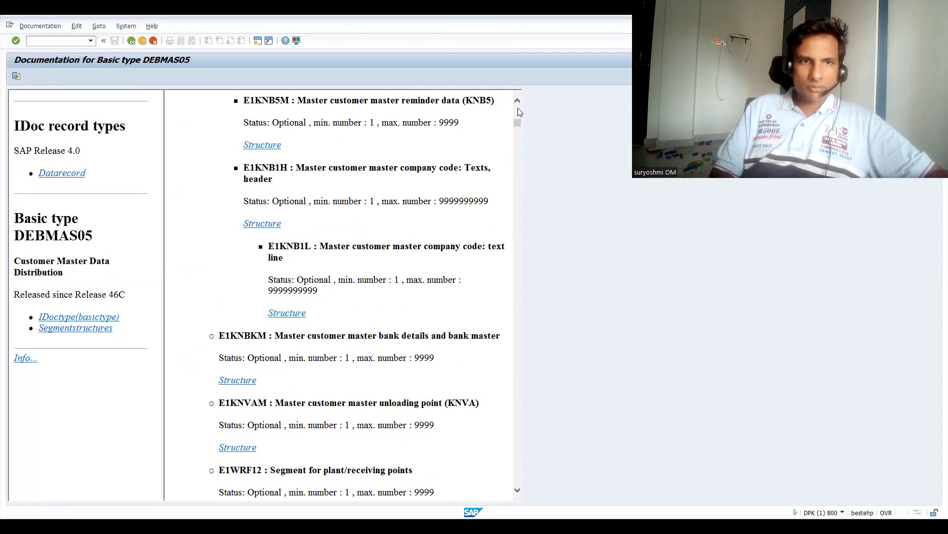
scroll(518, 112, up, 8)
scroll(518, 112, up, 5)
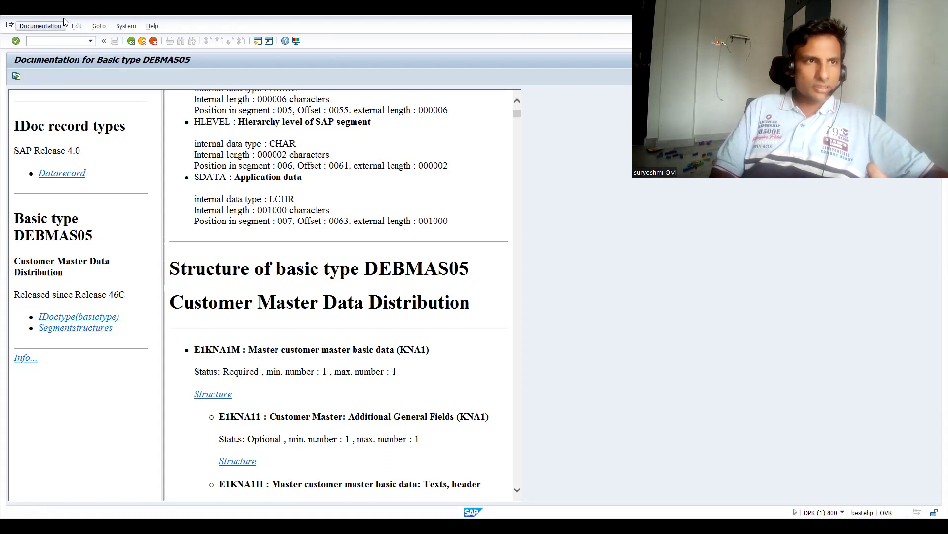
Step: Return to the selection screen and enter CREMAS05 as the basic type
click(131, 41)
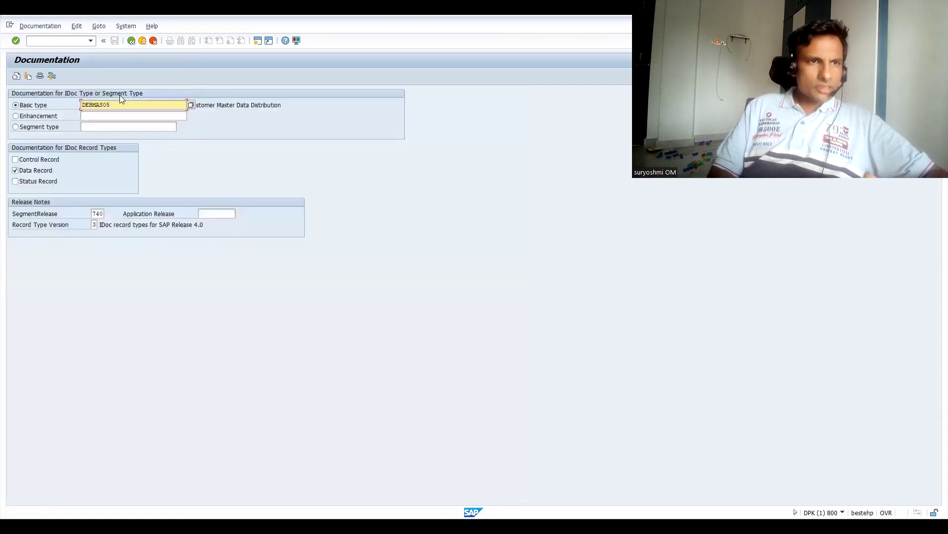
text(cremas)
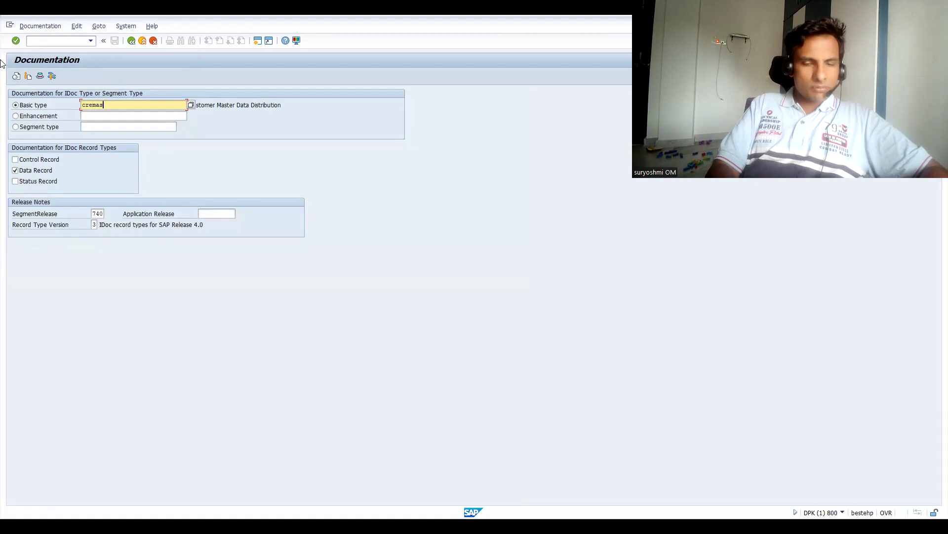
text(05)
key(Return)
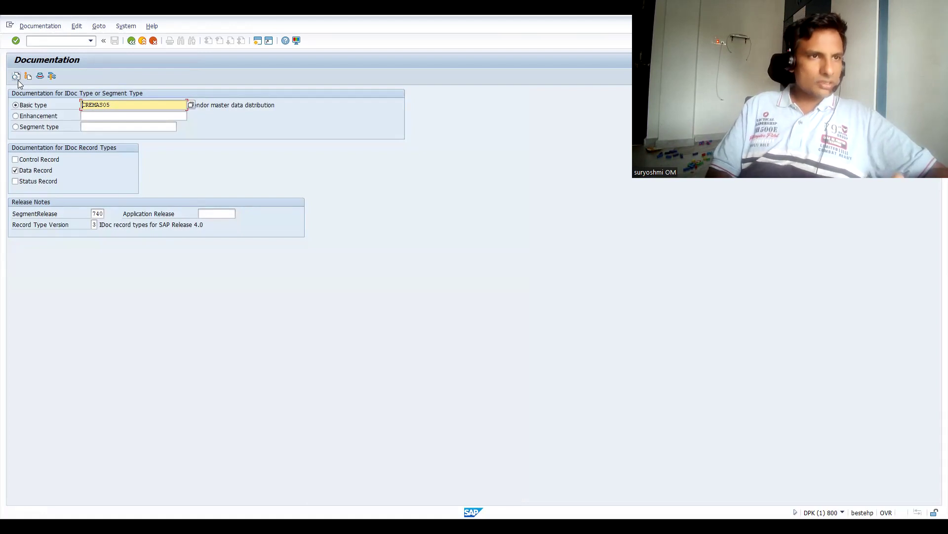
Step: Display the CREMAS05 vendor master documentation, scroll through its segments, then go back
click(16, 79)
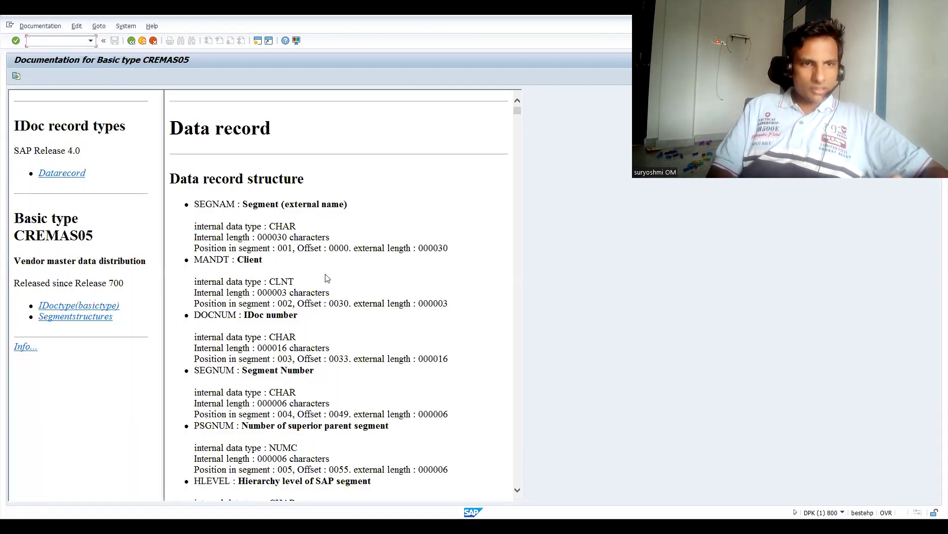
scroll(517, 356, down, 20)
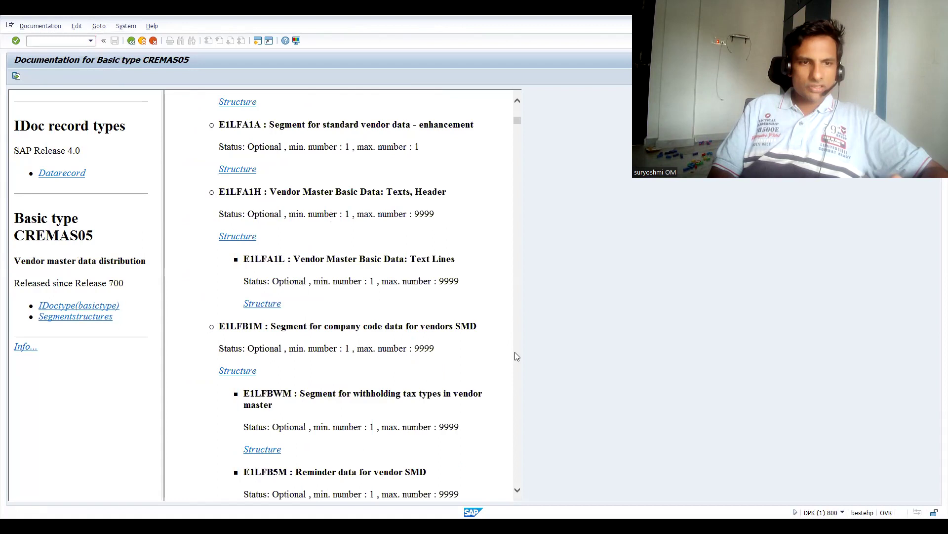
scroll(517, 356, down, 10)
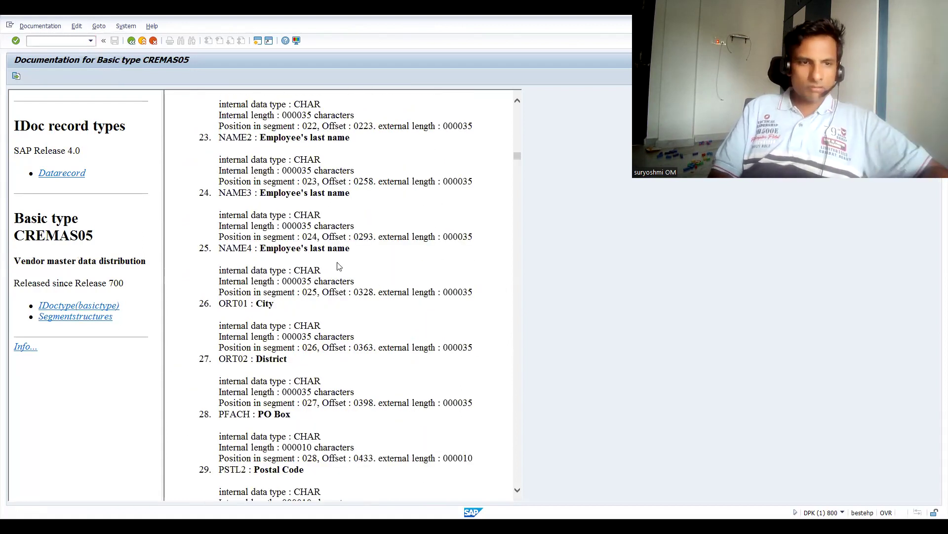
click(132, 41)
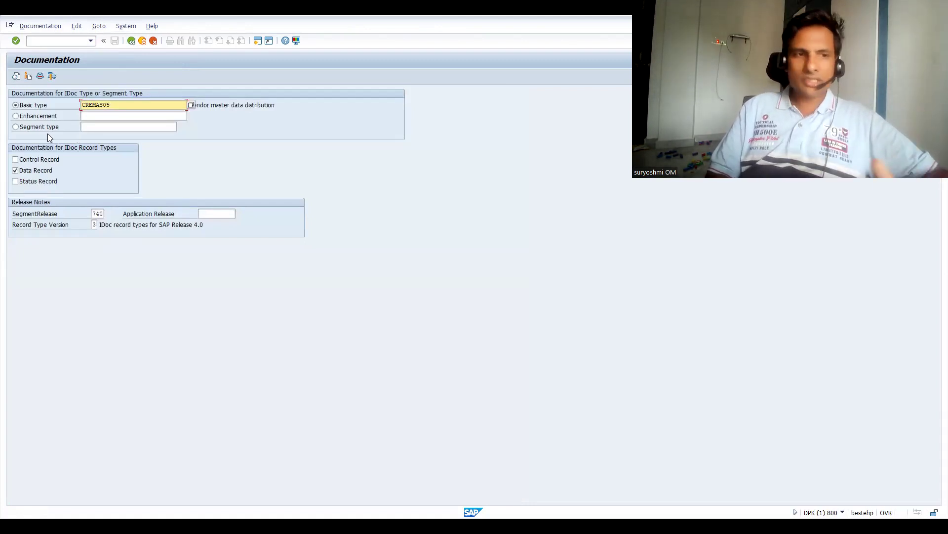
Step: Untick Data Record for CREMAS05 and move between the Segment type and Enhancement fields
click(24, 172)
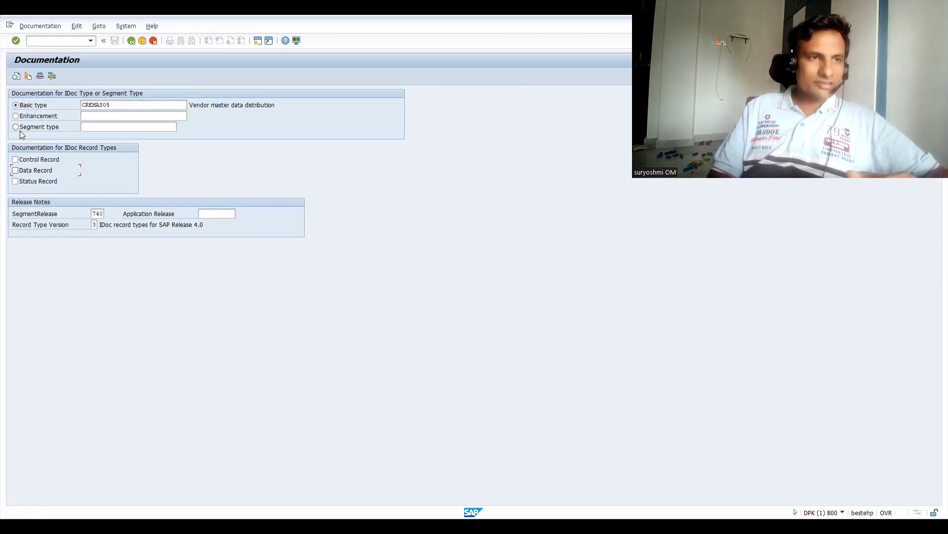
click(88, 128)
click(93, 115)
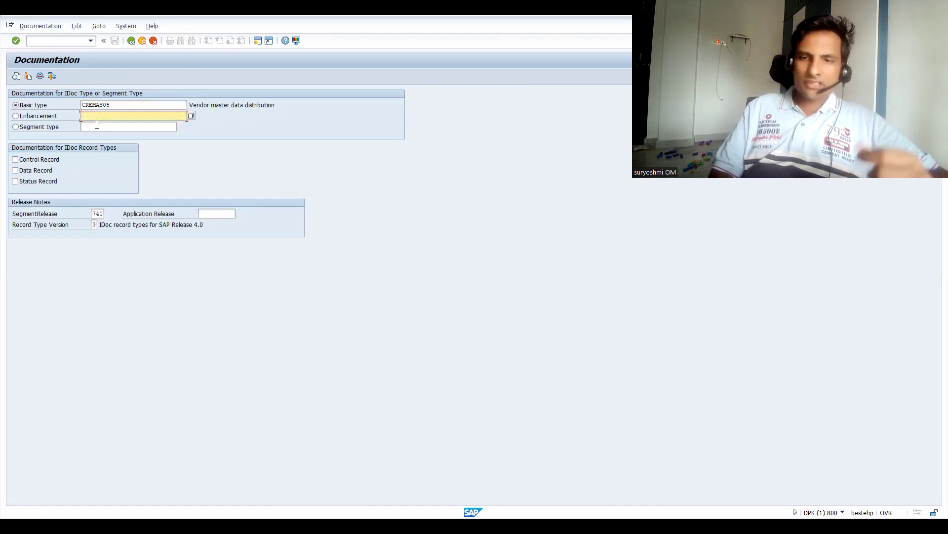
click(96, 127)
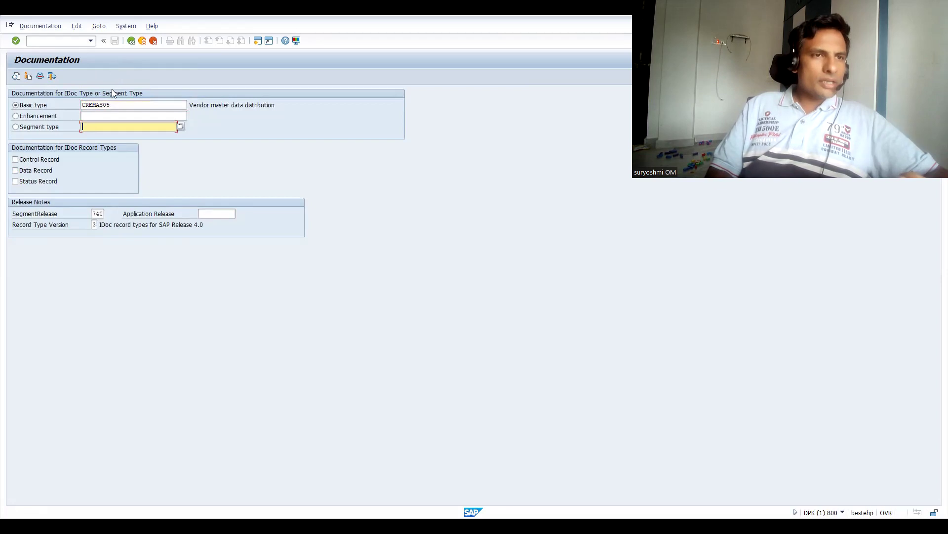
Step: Try DESADAV02 as the basic type, then empty the field once it is rejected
click(122, 105)
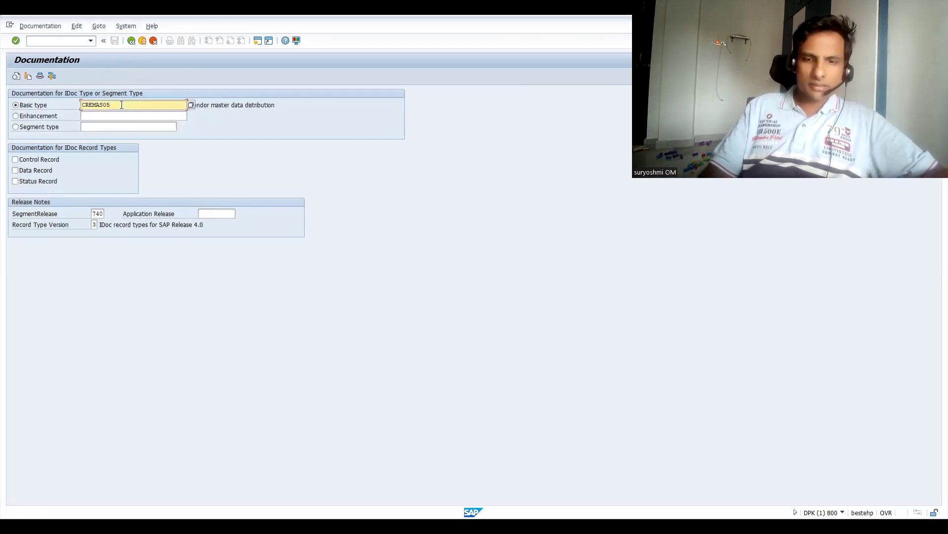
key(BackSpace)
key(BackSpace)
key(BackSpace)
key(BackSpace)
key(BackSpace)
key(BackSpace)
key(BackSpace)
key(BackSpace)
text(dea)
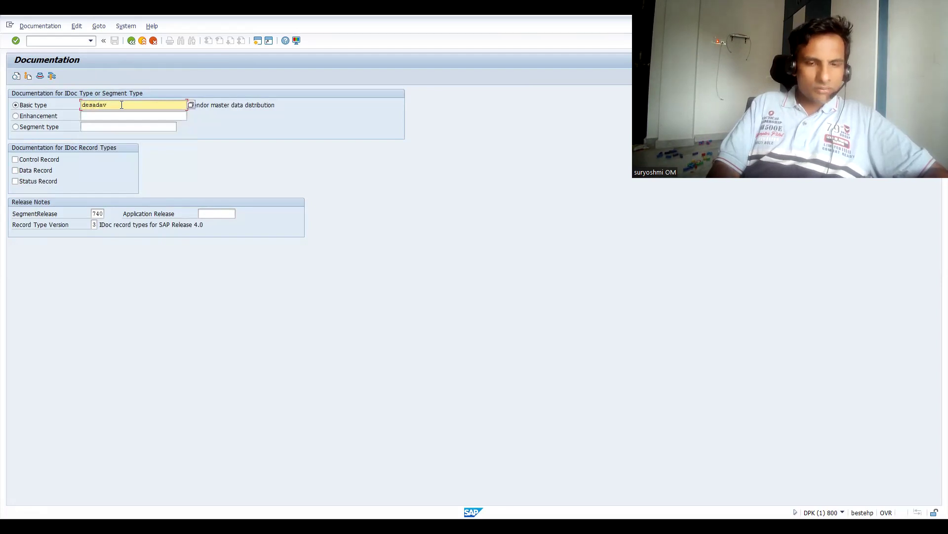
text(adav02)
key(Return)
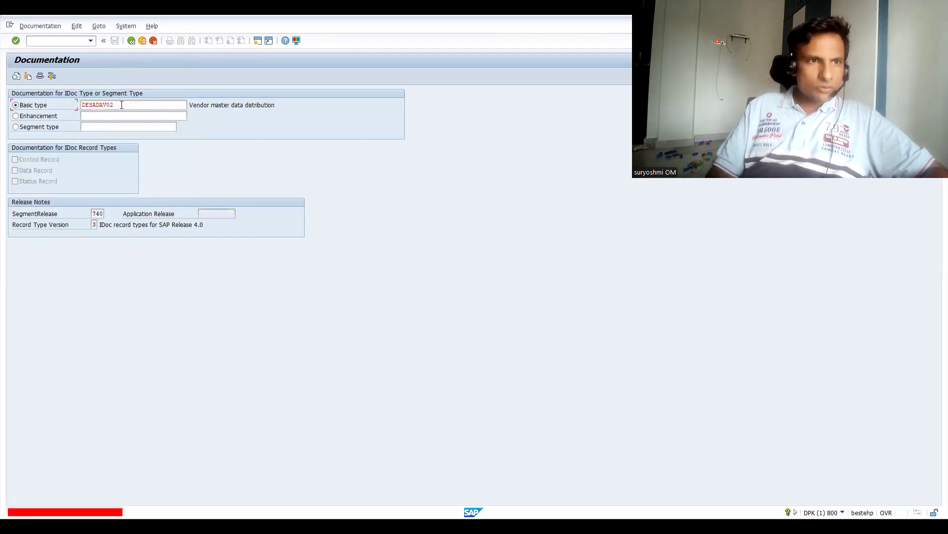
click(130, 102)
key(BackSpace)
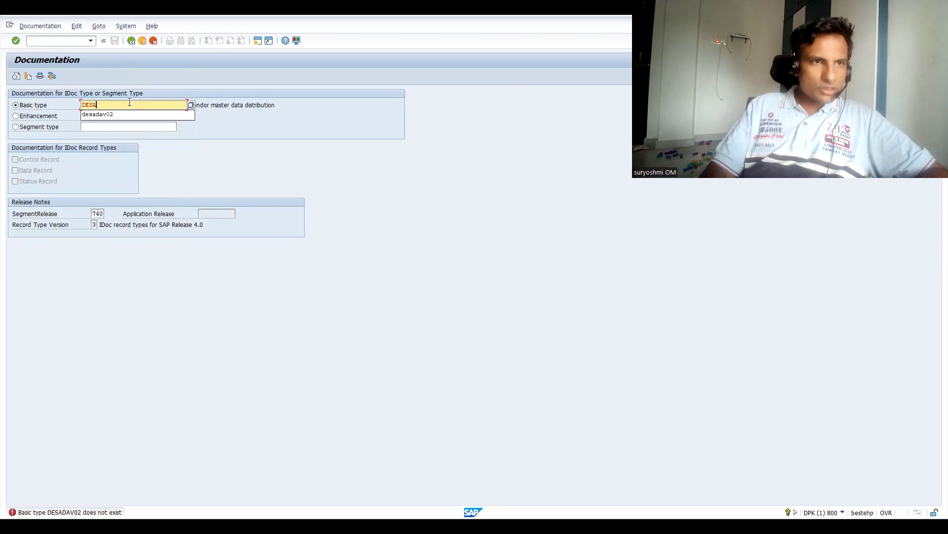
key(BackSpace)
key(BackSpace)
key(BackSpace)
key(BackSpace)
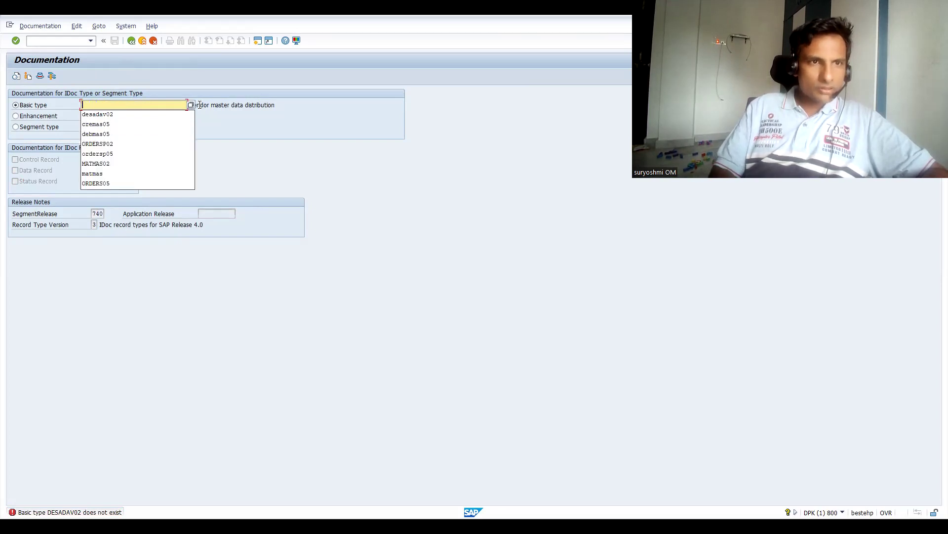
click(193, 110)
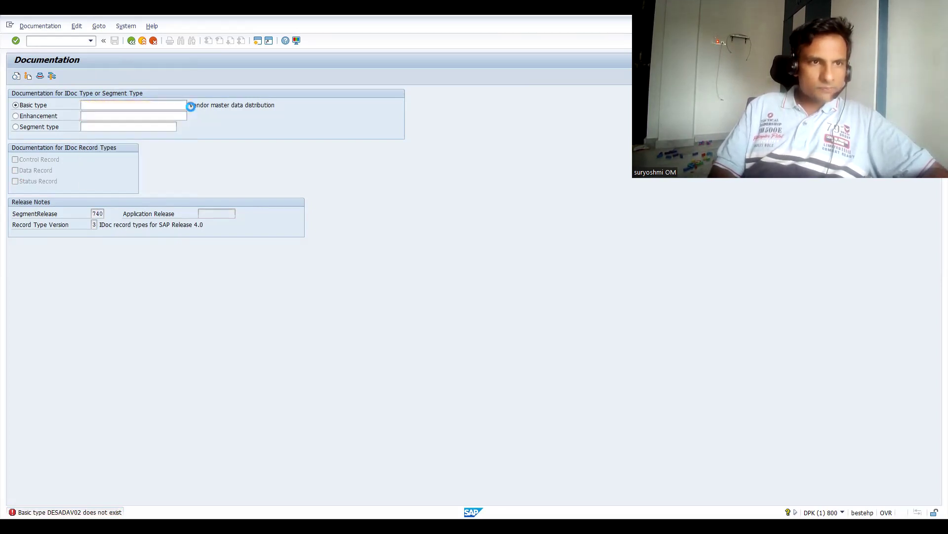
Step: Search the basic type value help for des* and pick DESADV01
key(F4)
click(236, 130)
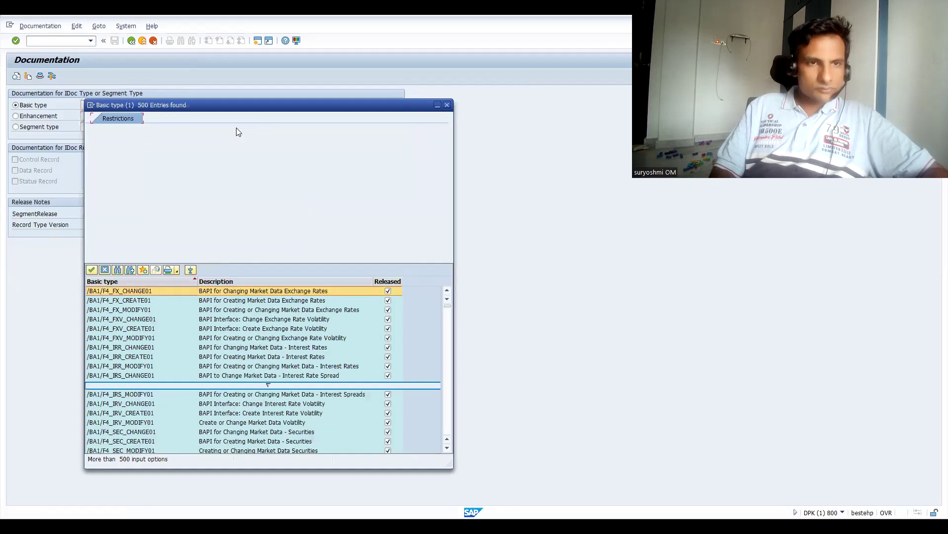
text(des*)
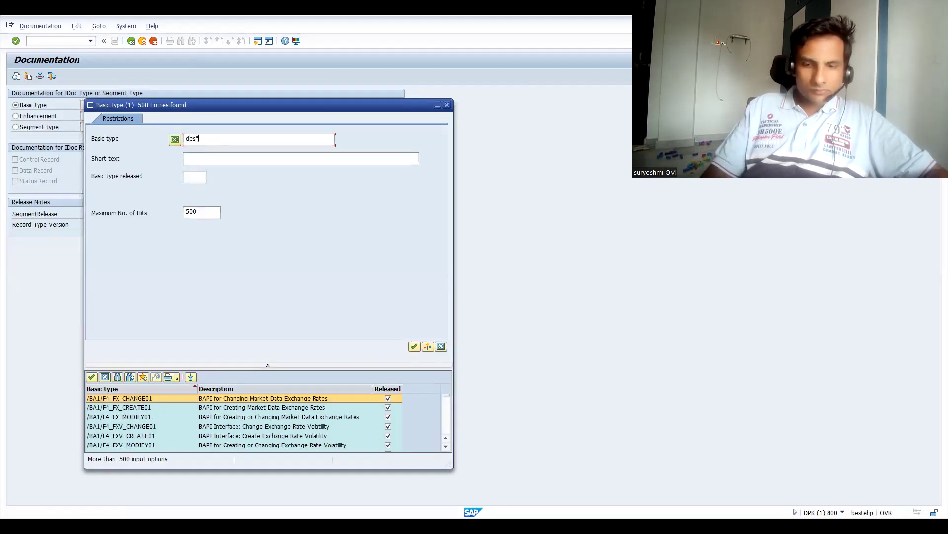
key(Return)
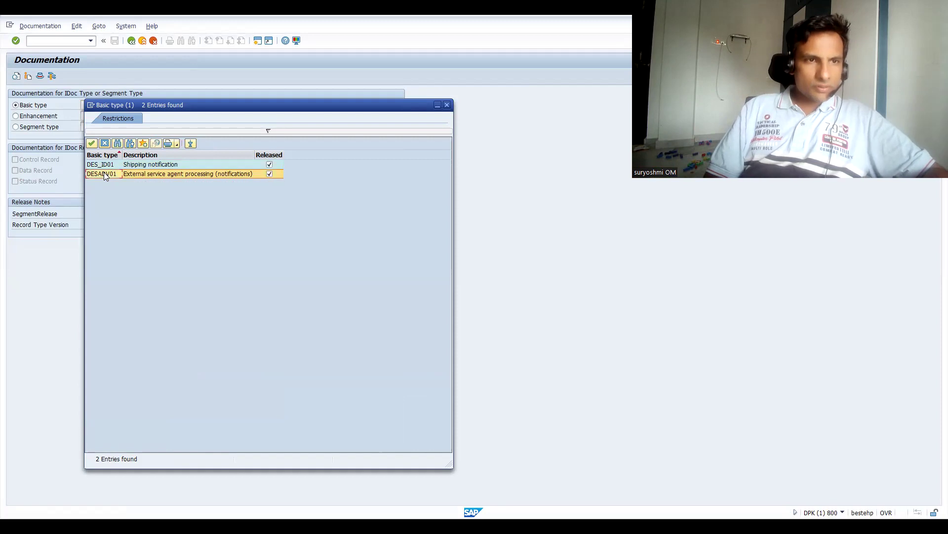
click(92, 143)
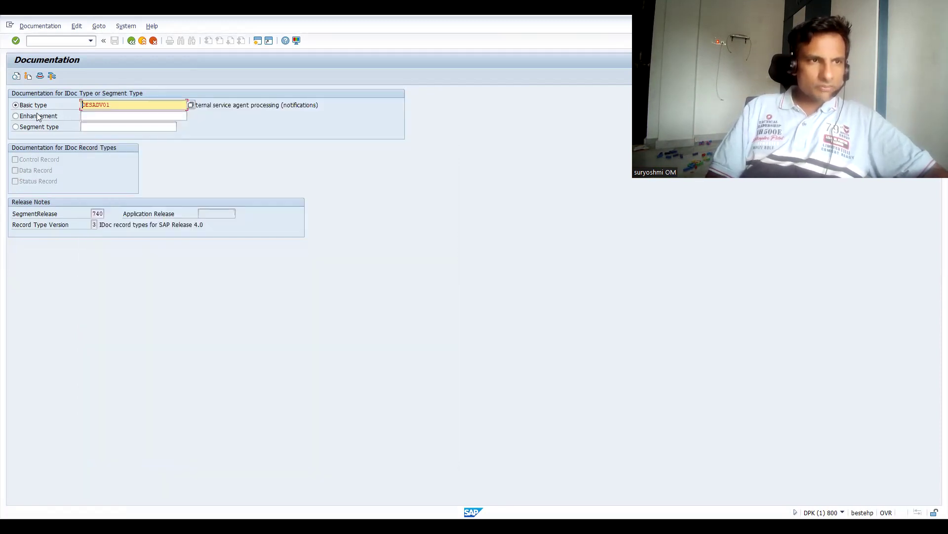
Step: Confirm DESADV01 as the basic type and tick Data Record
key(Return)
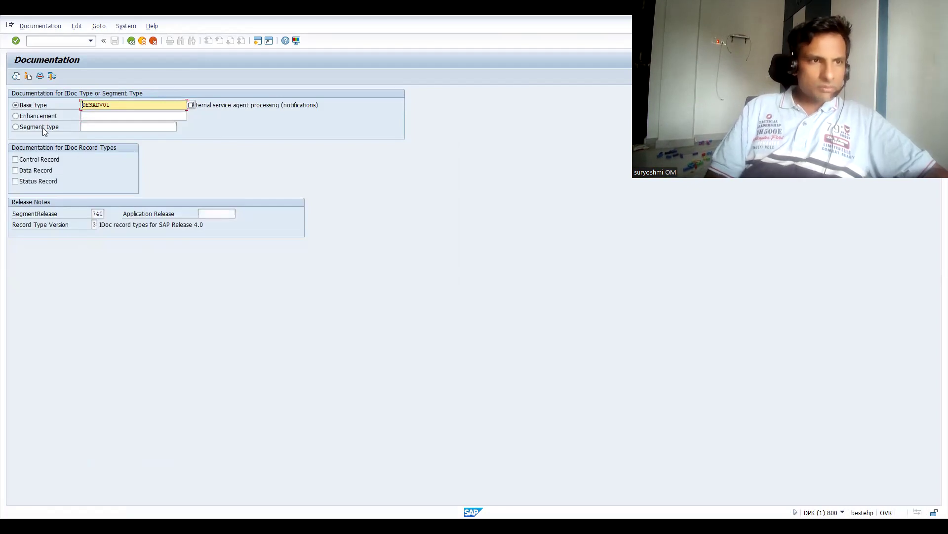
click(15, 171)
click(15, 171)
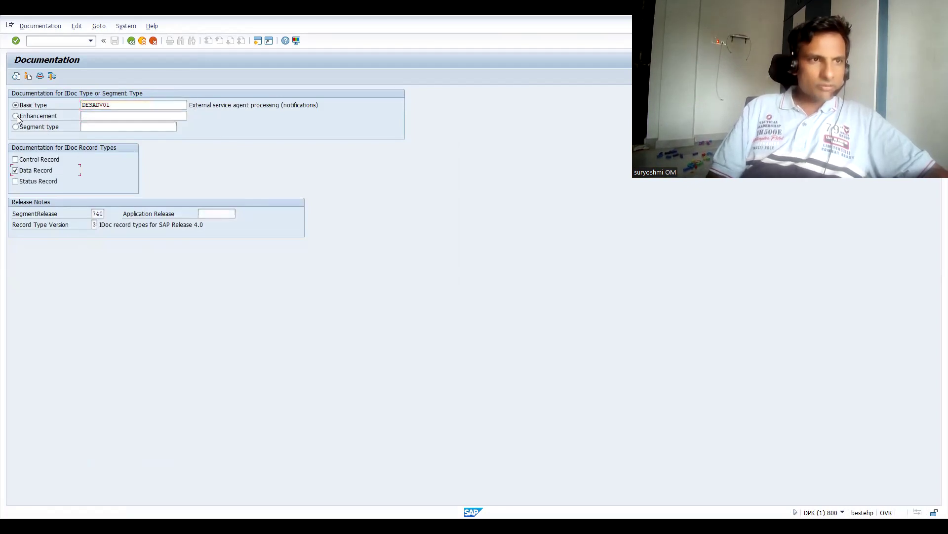
Step: Display the DESADV01 documentation, scroll through segments E1EDK07 to E1EDS02, then go back
click(16, 77)
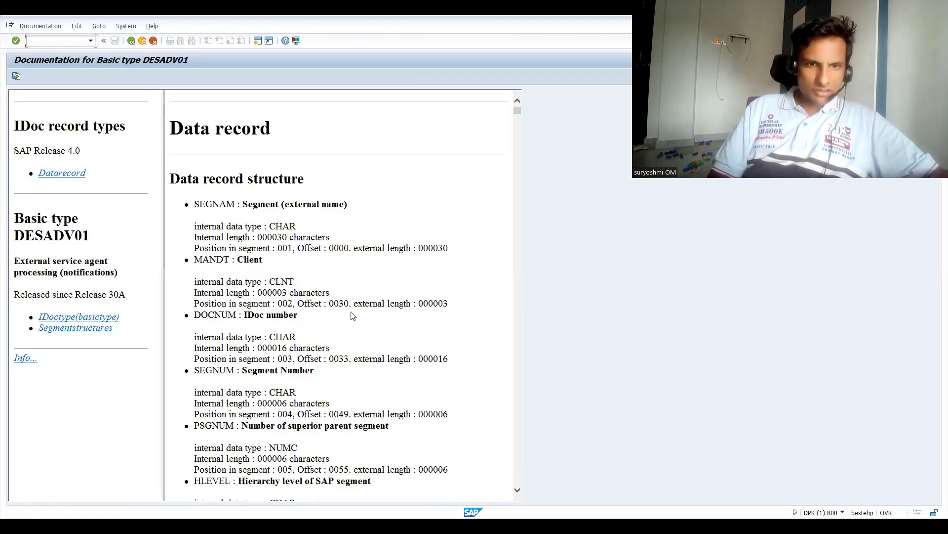
scroll(518, 377, down, 10)
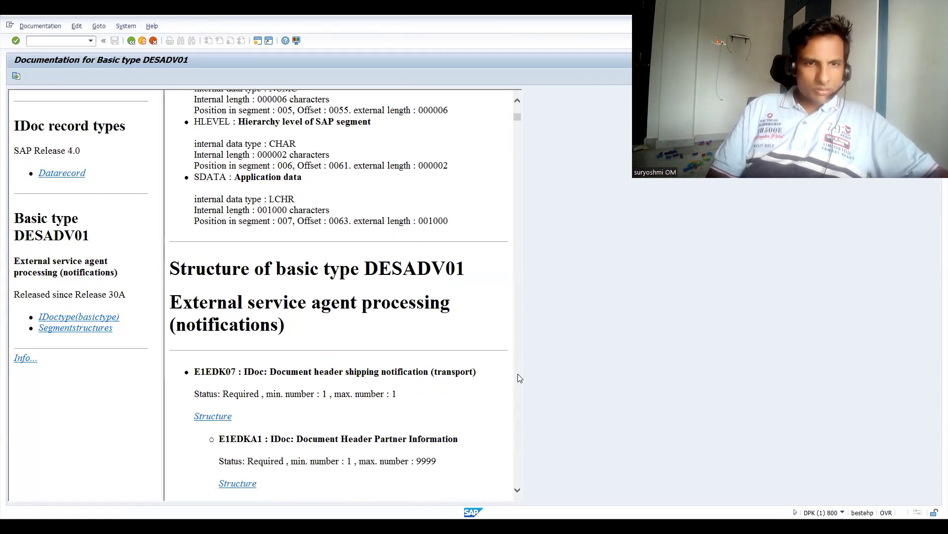
scroll(519, 377, down, 5)
scroll(520, 378, down, 8)
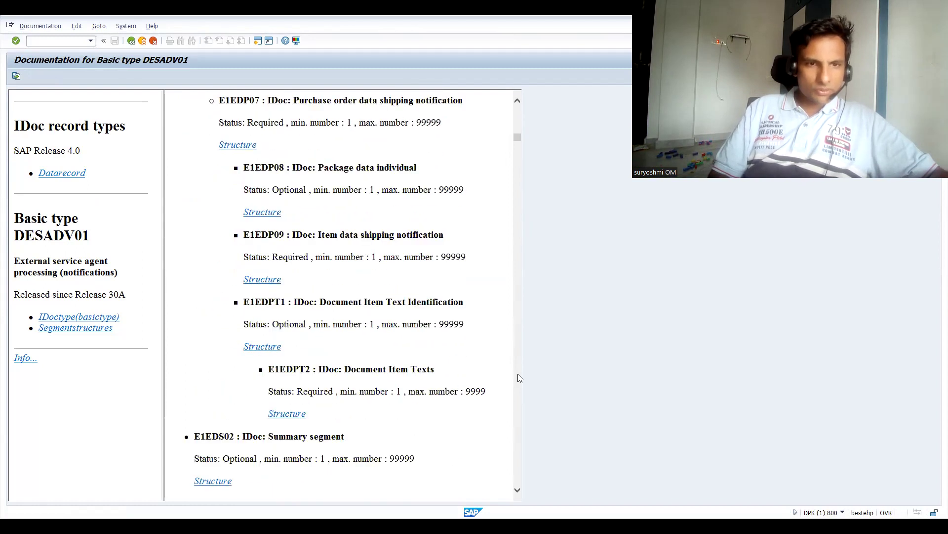
click(132, 41)
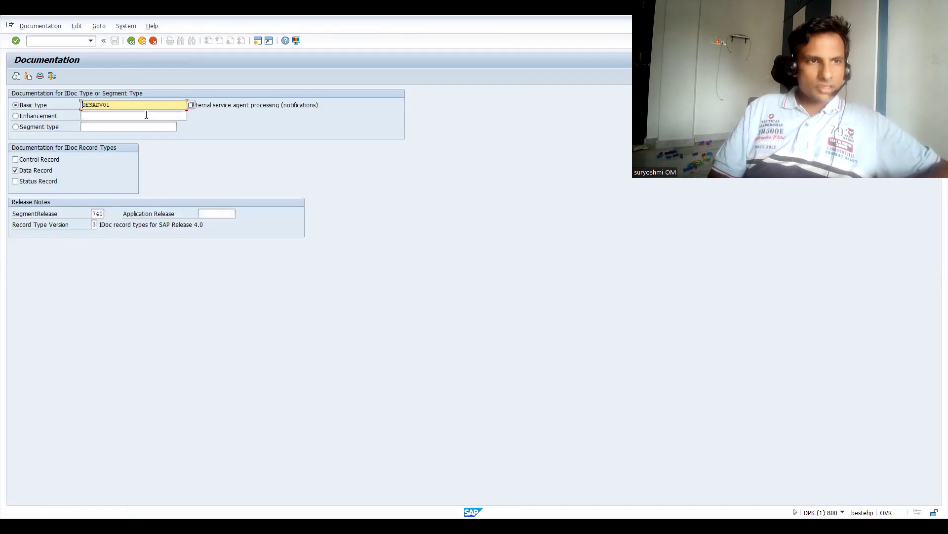
Step: Replace the basic type with INVOC01 and validate it
click(141, 113)
double_click(124, 106)
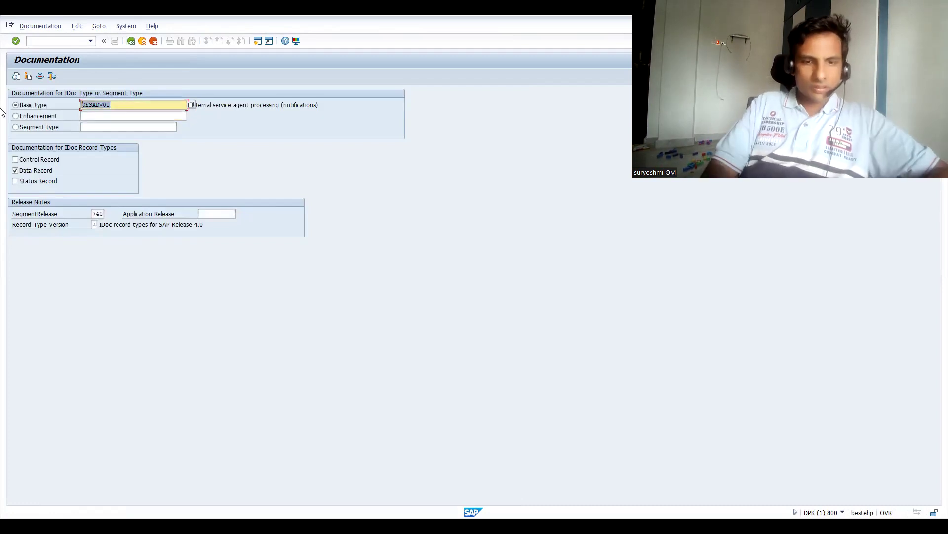
text(invoc)
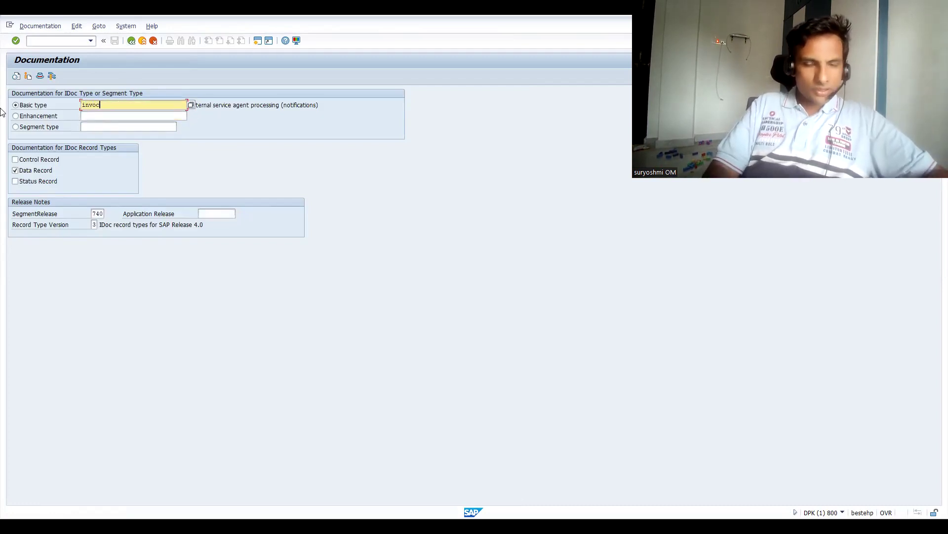
text(01)
key(Return)
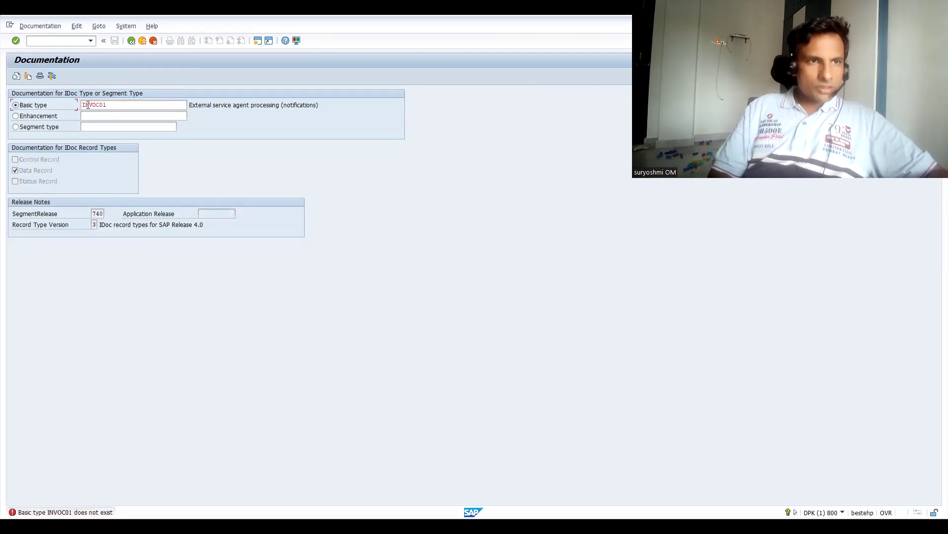
Step: Correct the basic type to INVOIC05 and validate it
click(120, 106)
key(BackSpace)
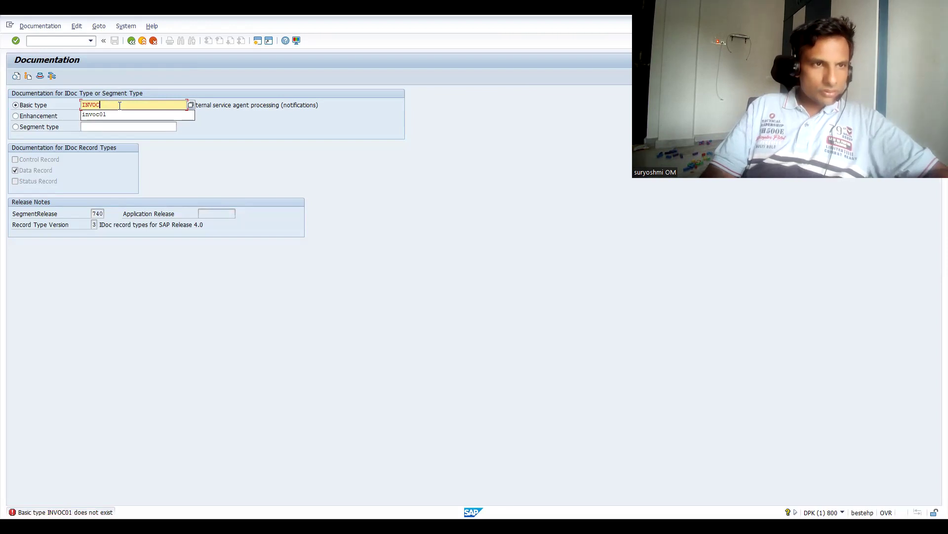
key(BackSpace)
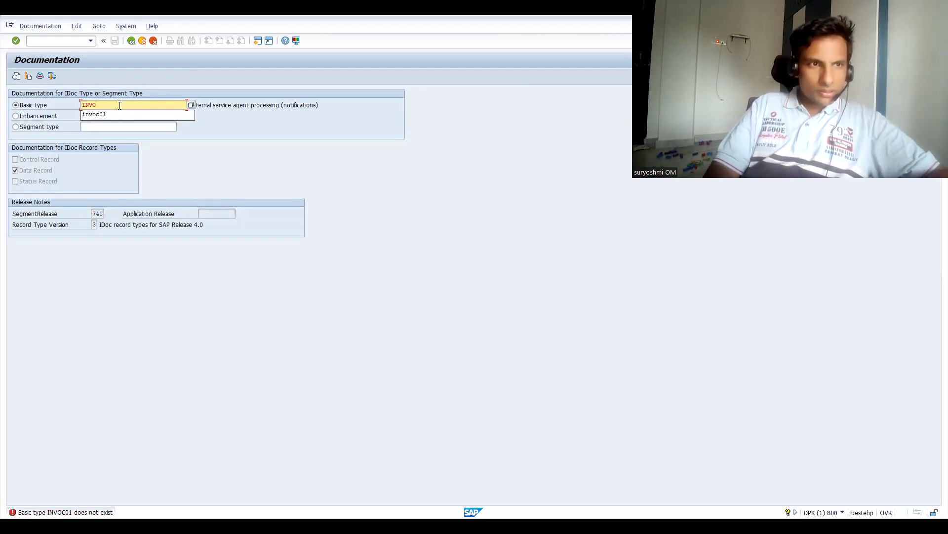
text(I)
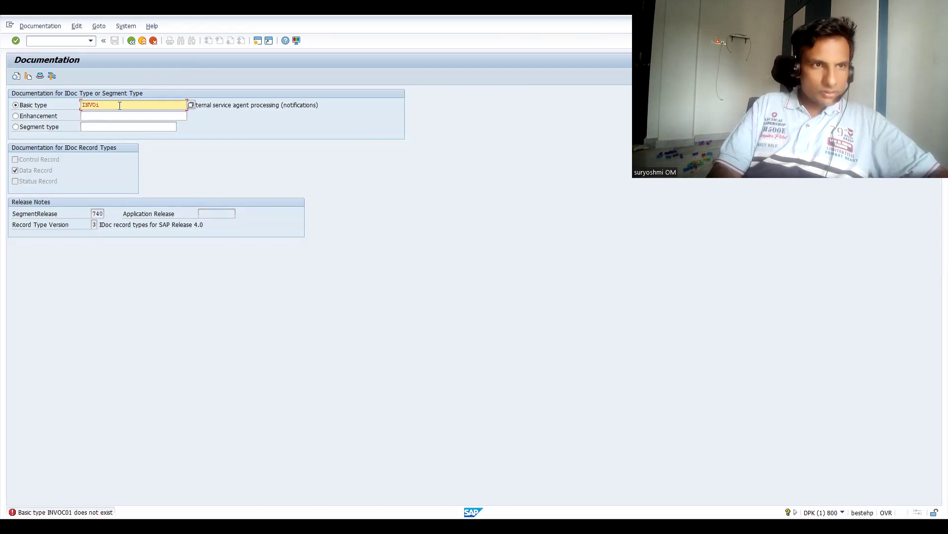
key(BackSpace)
key(BackSpace)
text(oic)
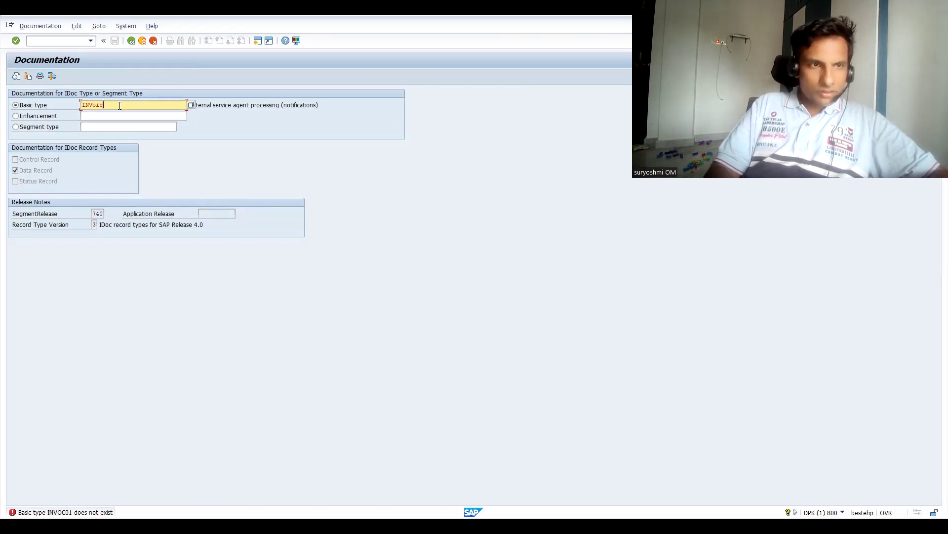
text(05)
key(Return)
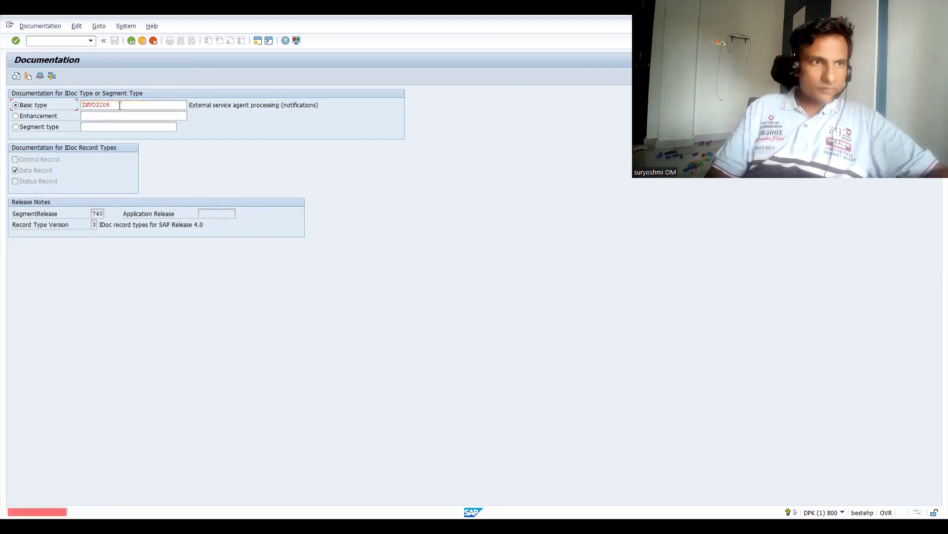
Step: Shorten the rejected basic type to INV and open its search help
click(152, 107)
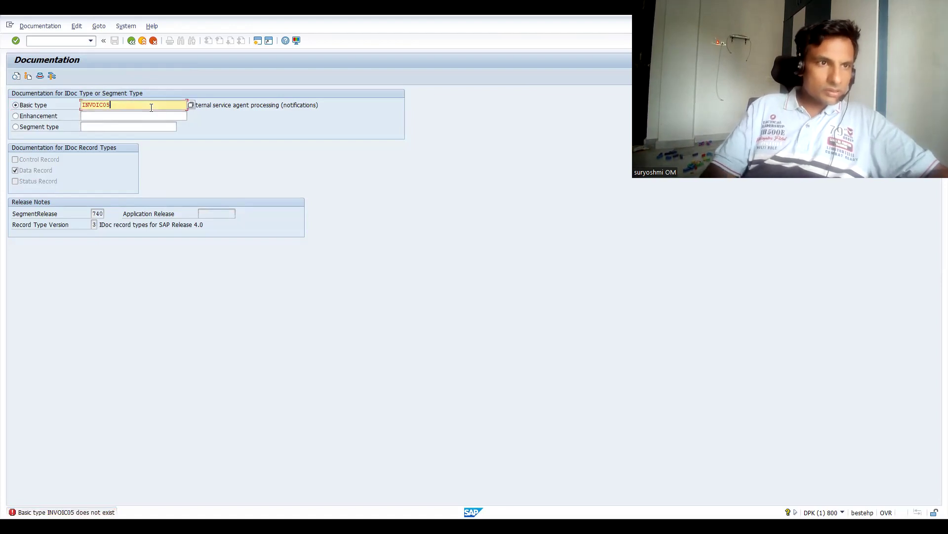
key(BackSpace)
key(BackSpace)
key(BackSpace)
key(BackSpace)
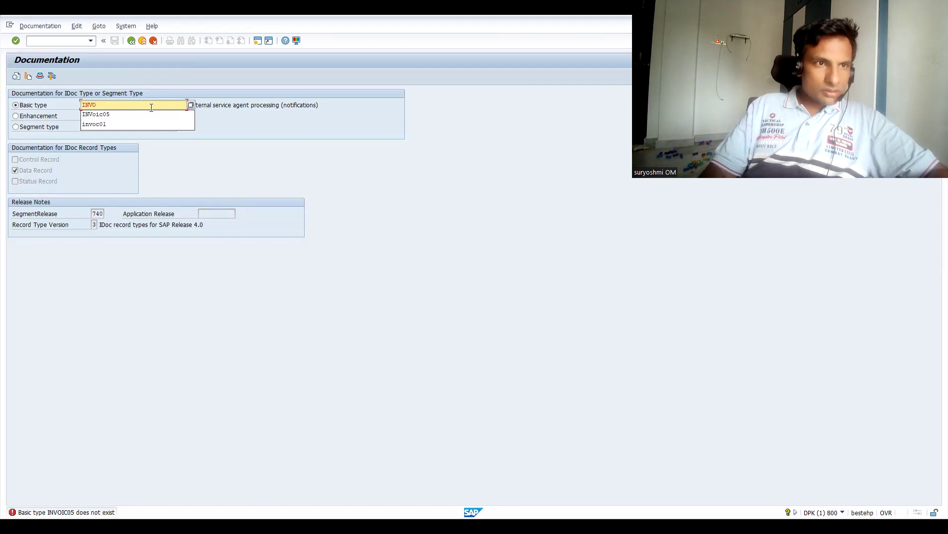
key(BackSpace)
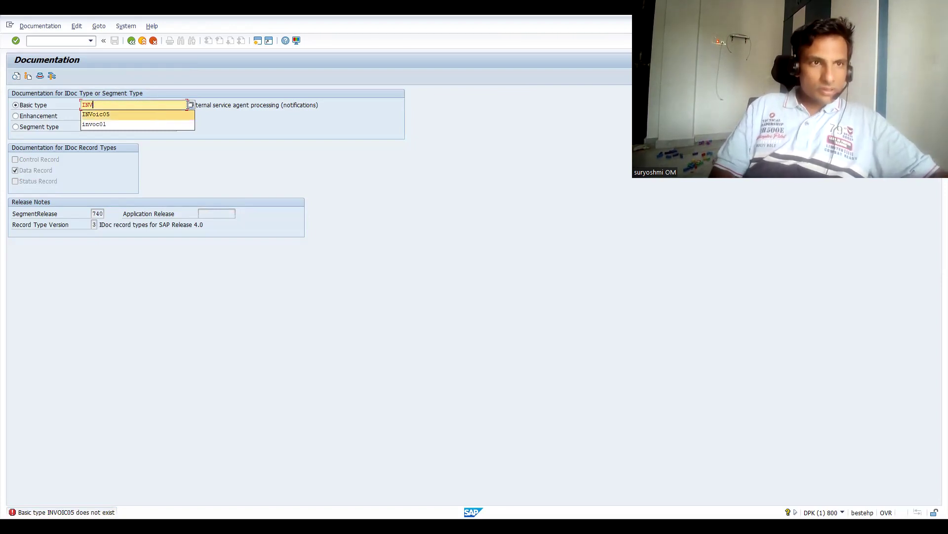
key(Escape)
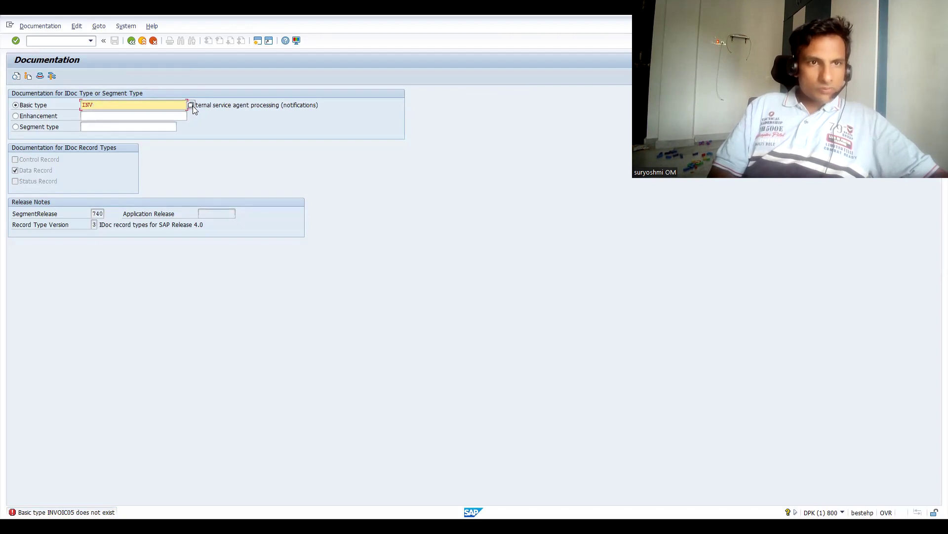
click(193, 105)
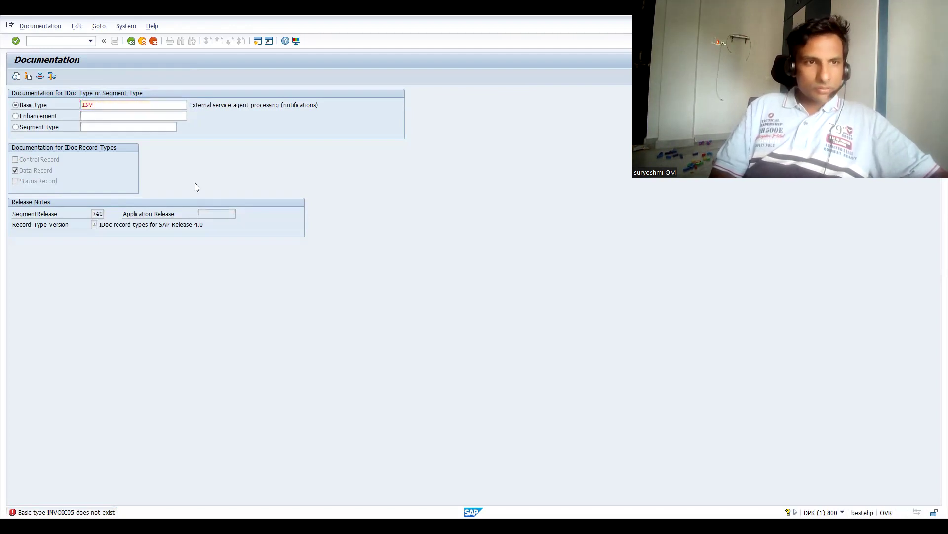
Step: Search basic types matching inv* and choose INVOIC02
click(236, 129)
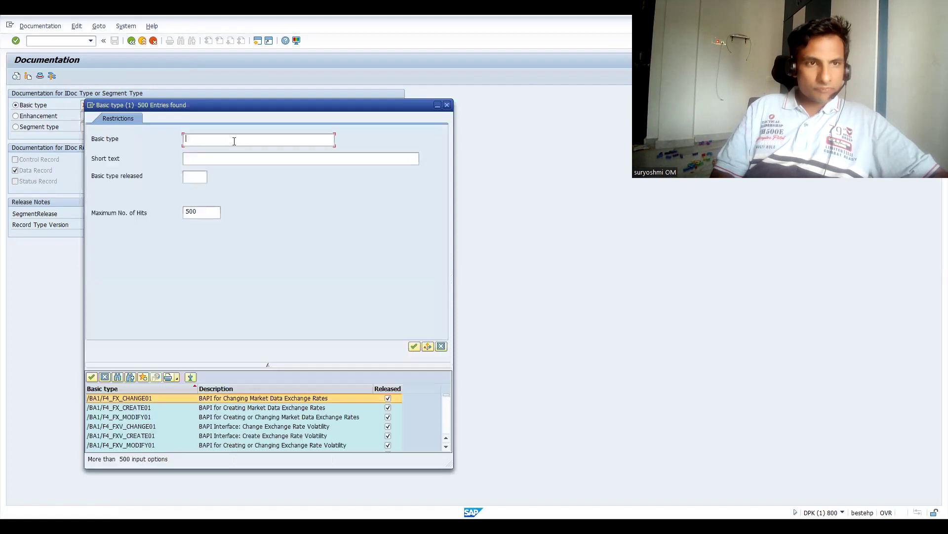
text(inv*)
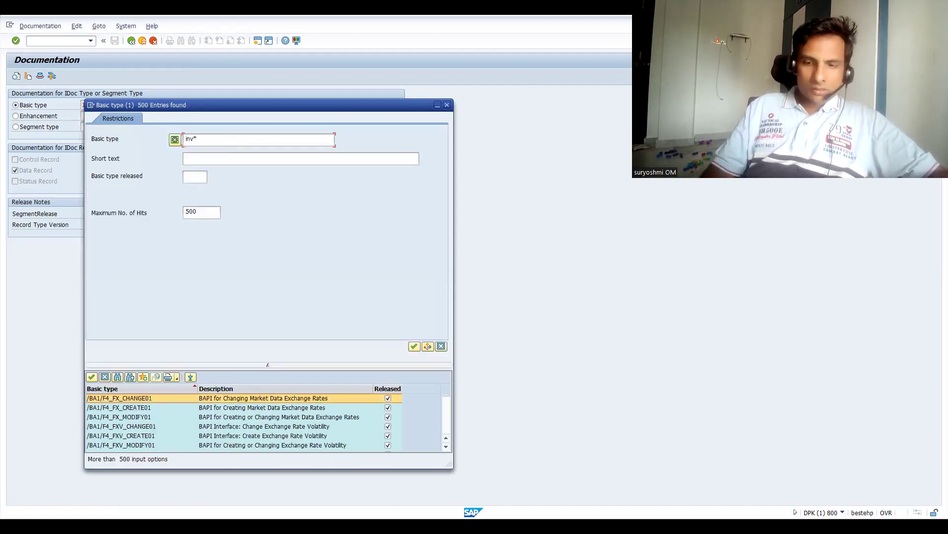
key(Return)
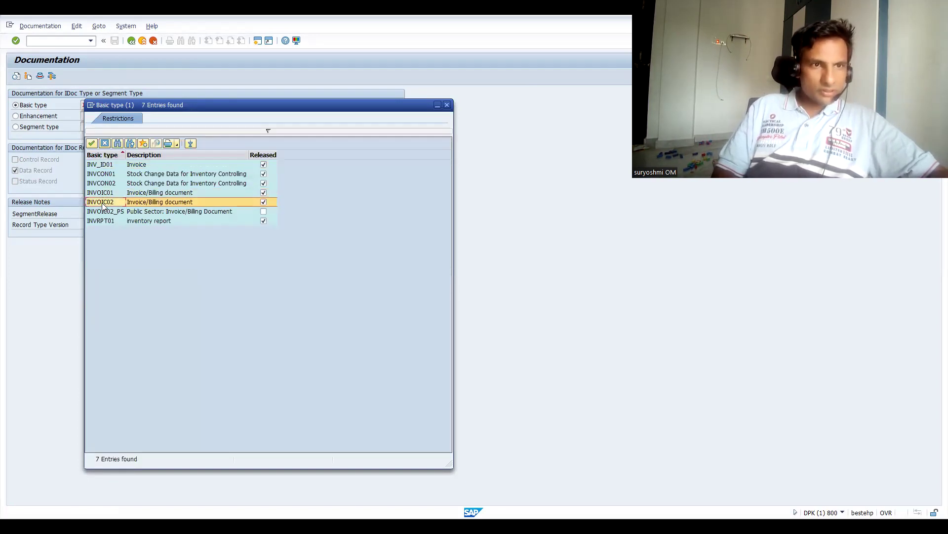
double_click(101, 202)
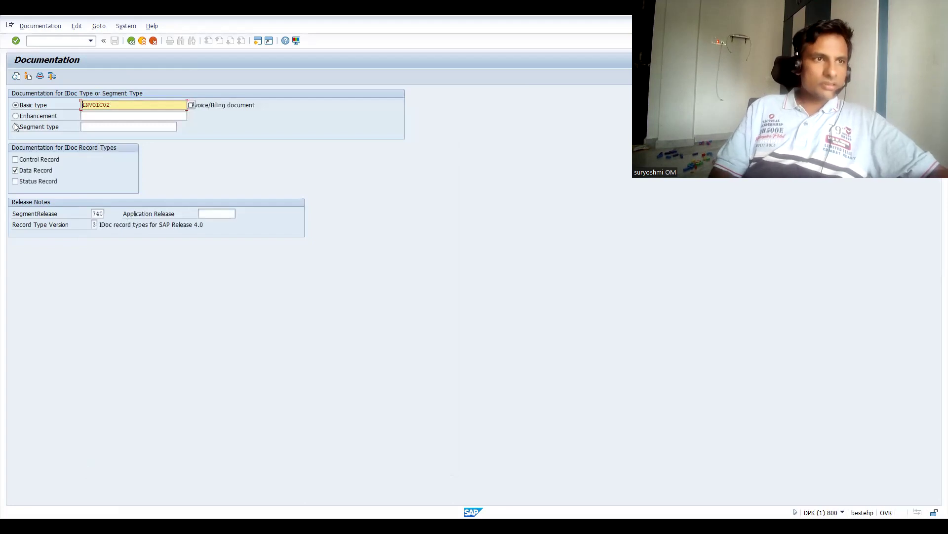
Step: Tick Control Record and display the INVOIC02 documentation, paging down to the REFINT field
click(15, 160)
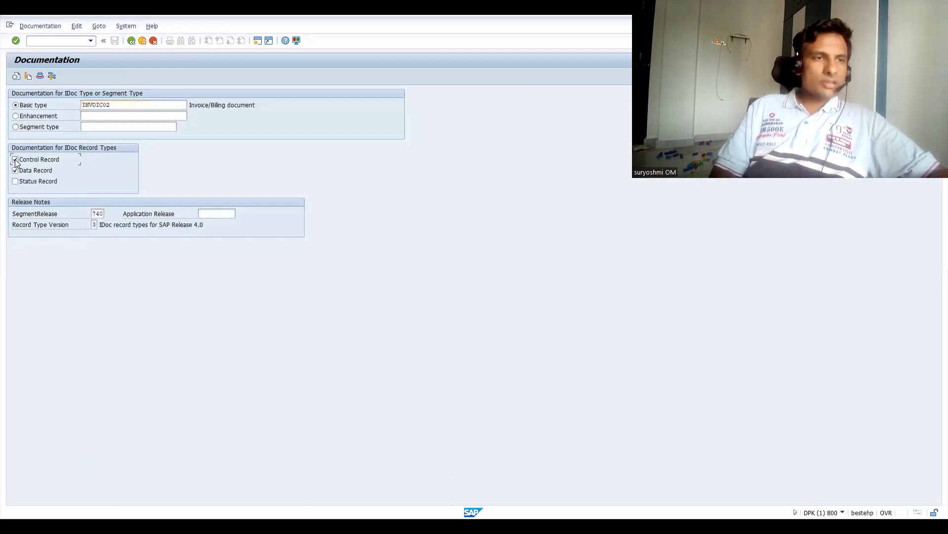
click(16, 76)
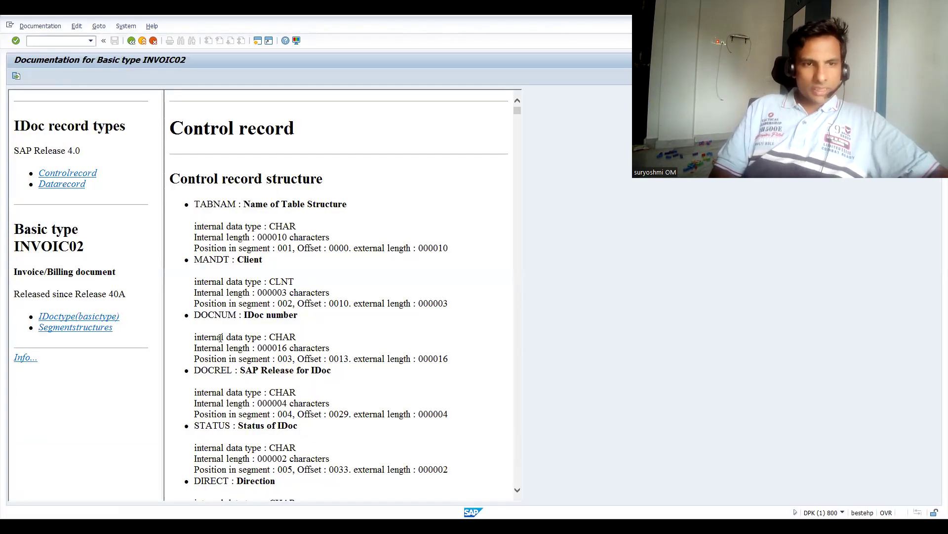
click(516, 447)
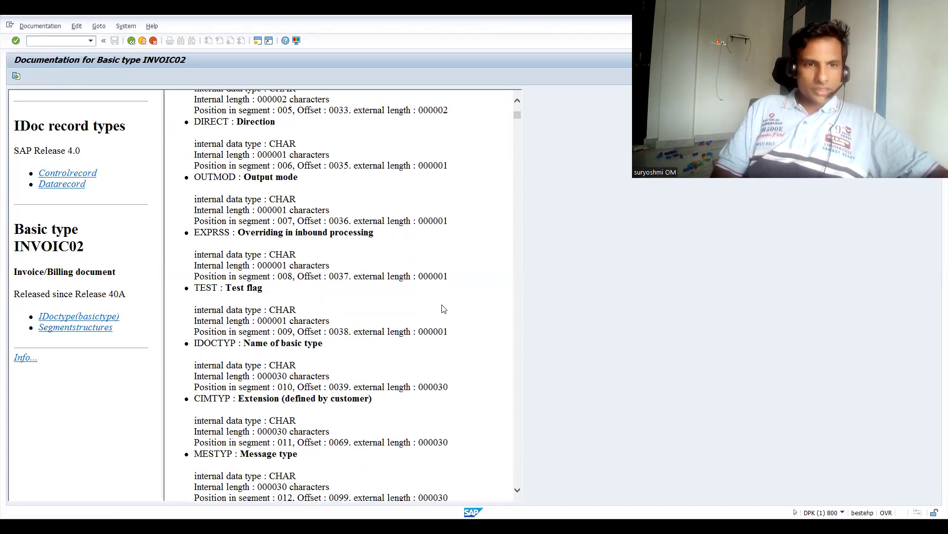
click(516, 464)
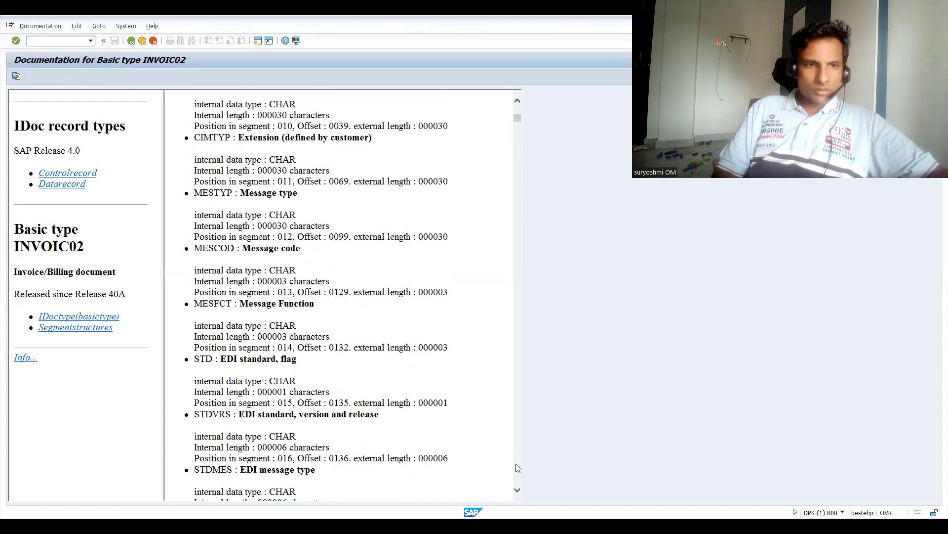
click(517, 465)
click(517, 468)
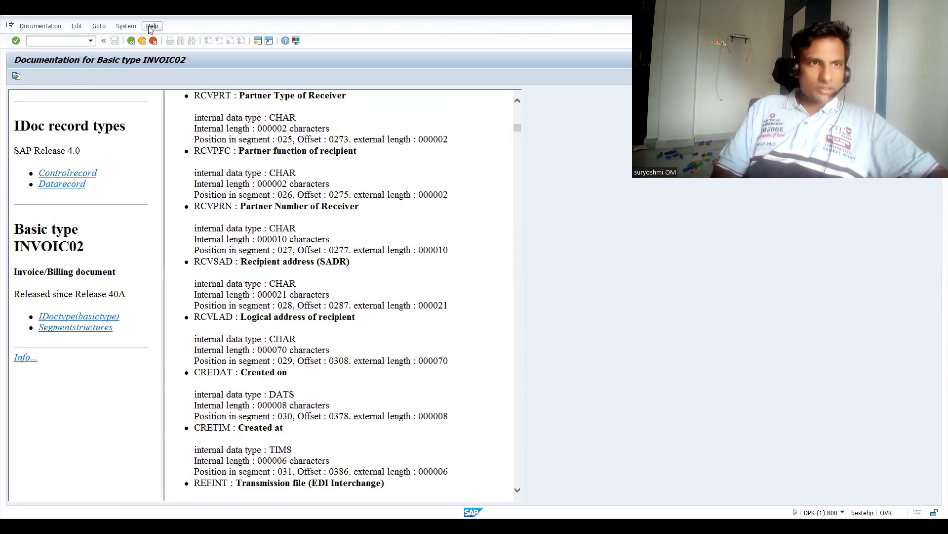
Step: Untick Control Record, redisplay INVOIC02 documentation, and scroll to header segments E1EDK18 through E1EDKT2
click(130, 41)
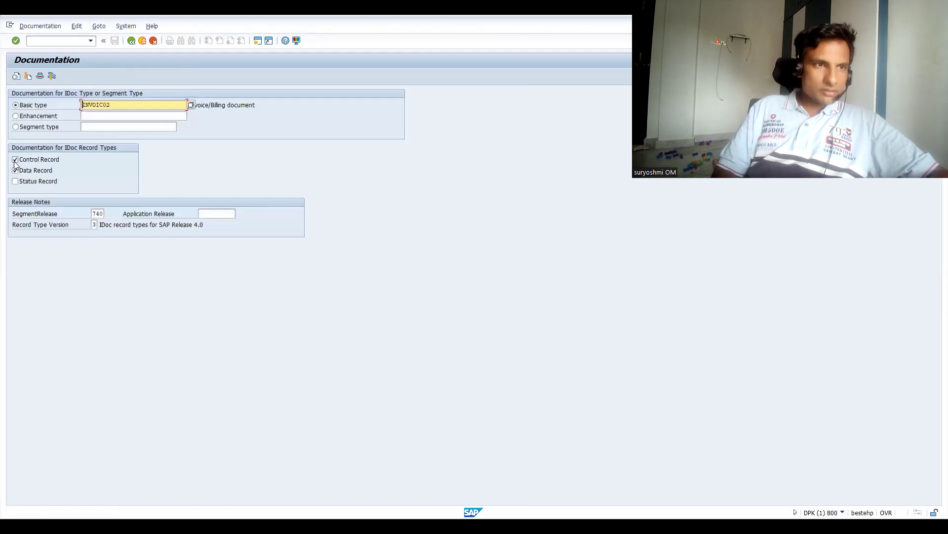
click(16, 160)
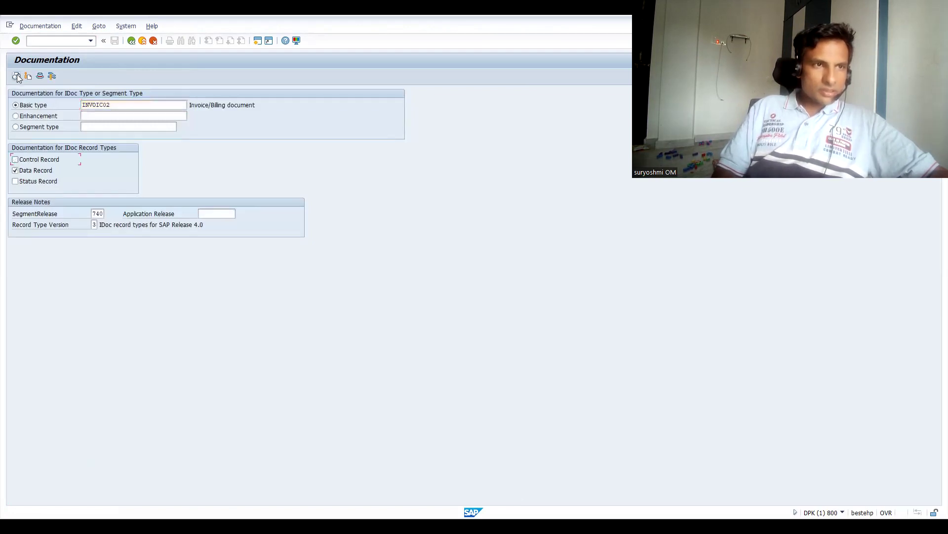
click(16, 76)
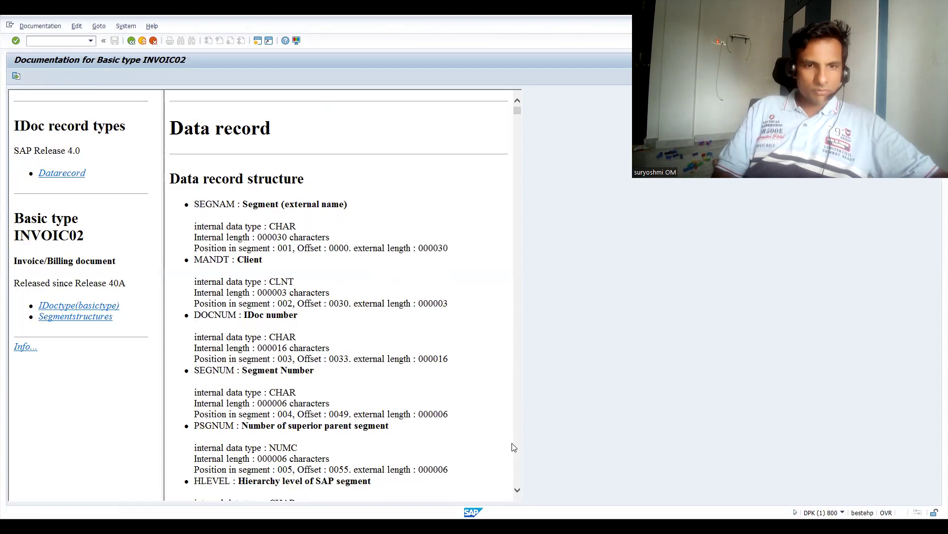
scroll(513, 447, down, 8)
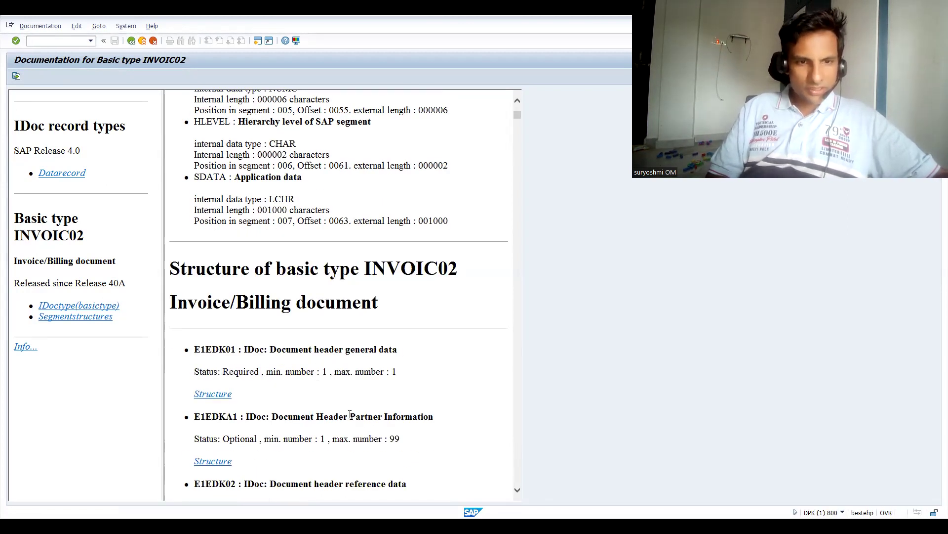
scroll(515, 478, down, 8)
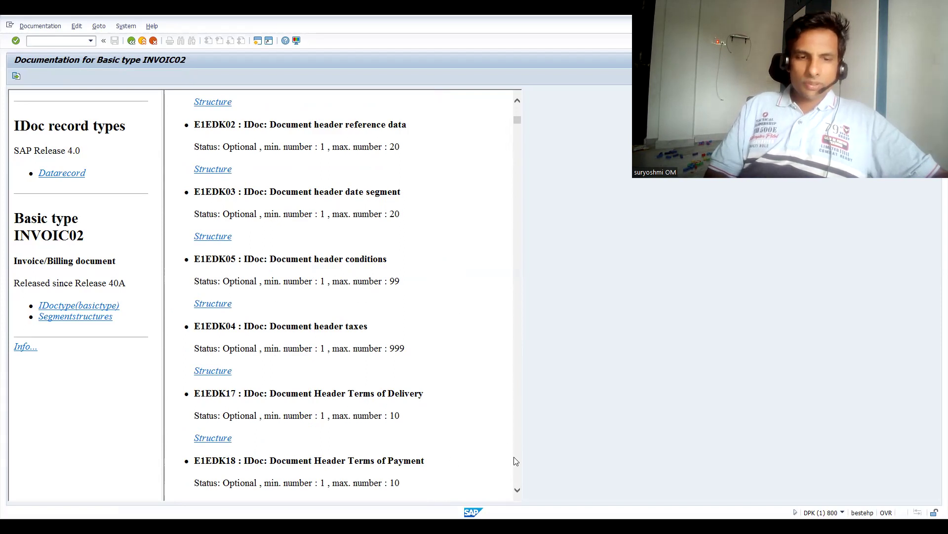
scroll(514, 459, down, 8)
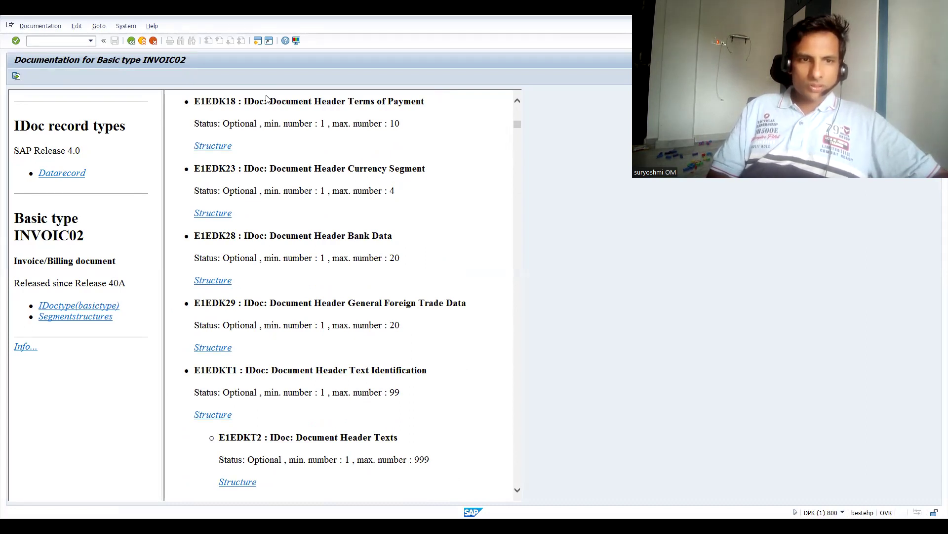
Step: Switch to the Chrome window with the instructor's Udemy course list
key(alt+Tab)
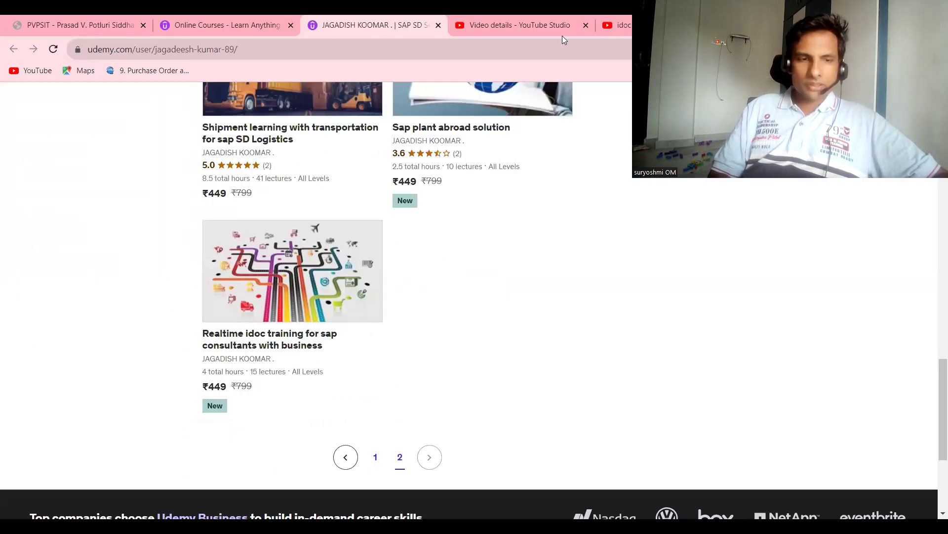